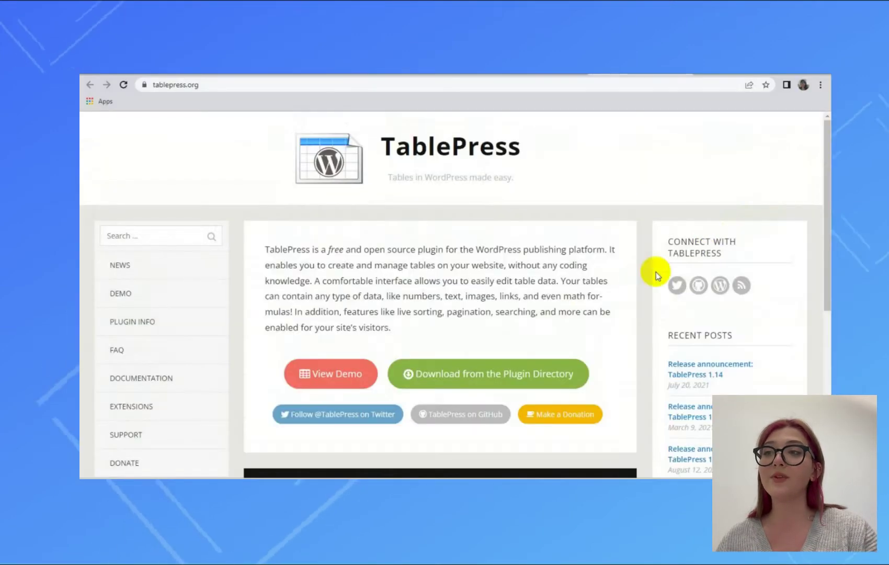
Step: View the tablepress.org demo and scroll through its names, ZIP codes, points and amounts table
left_click(325, 384)
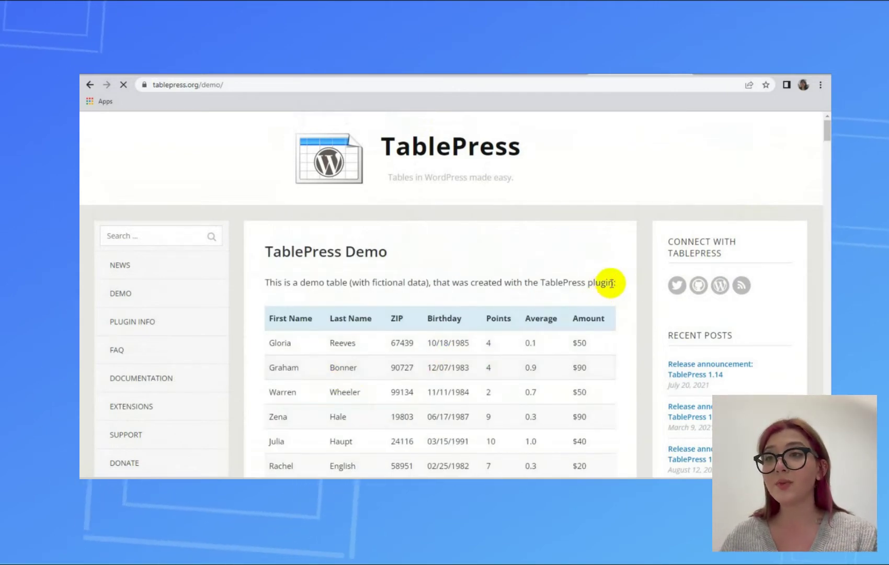
scroll(623, 277, "down", 1)
scroll(623, 278, "down", 1)
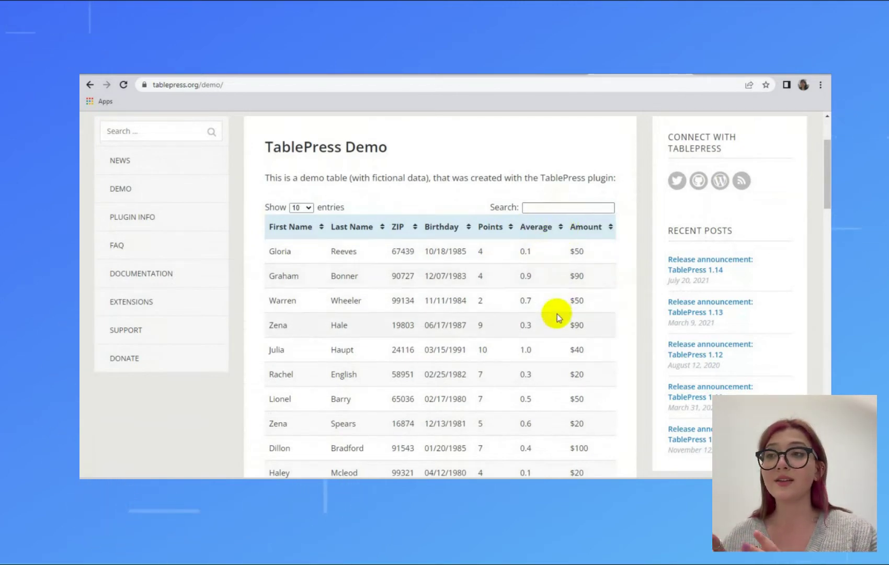
scroll(556, 314, "down", 4)
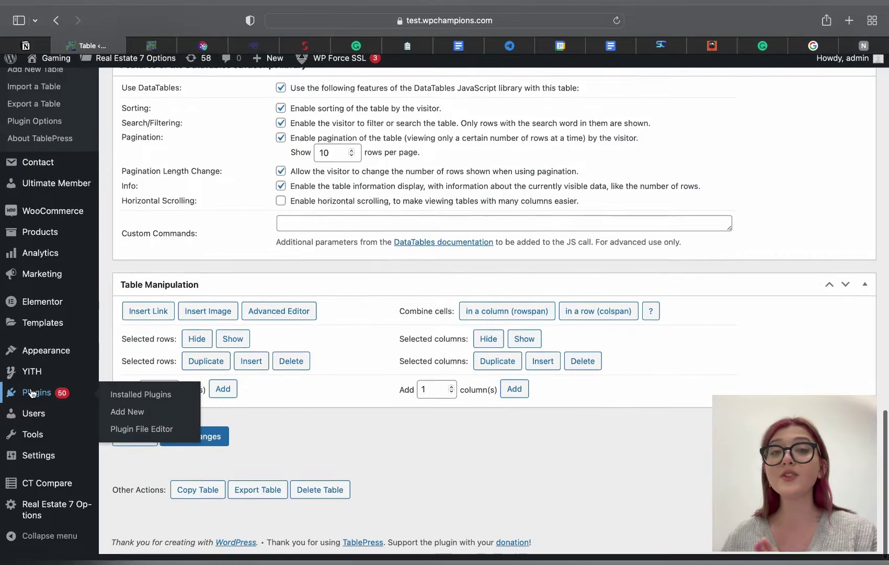
Step: Search the Add Plugins directory for 'tablepress'
left_click(118, 416)
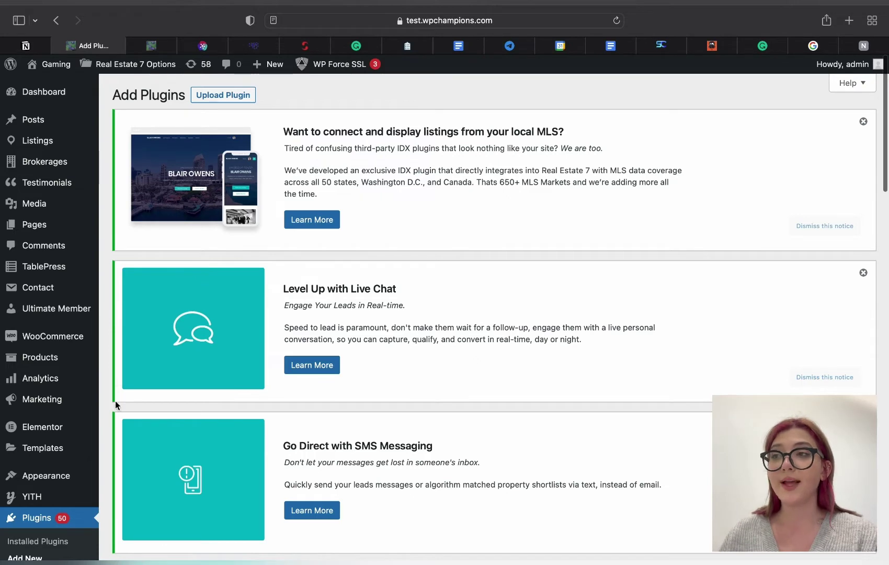
scroll(113, 402, "down", 3)
scroll(450, 281, "down", 10)
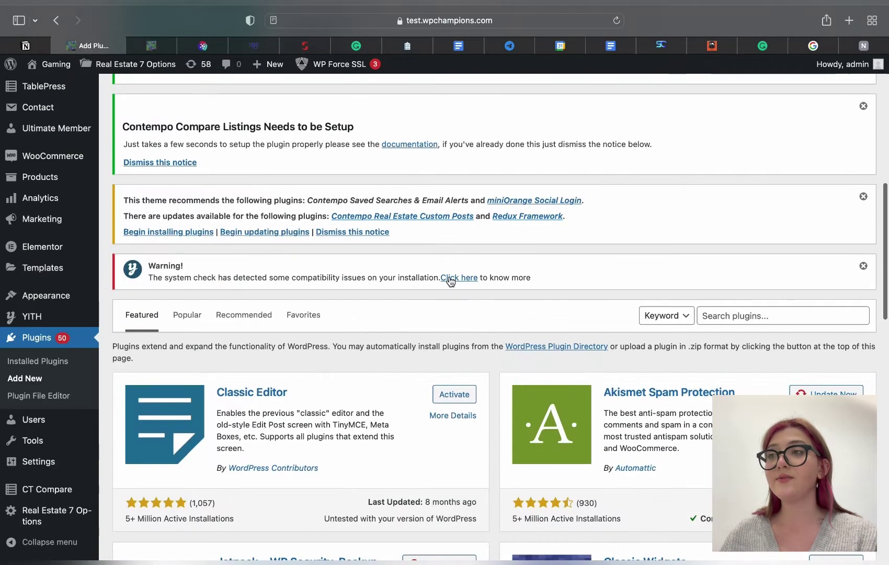
left_click(747, 313)
type("tab")
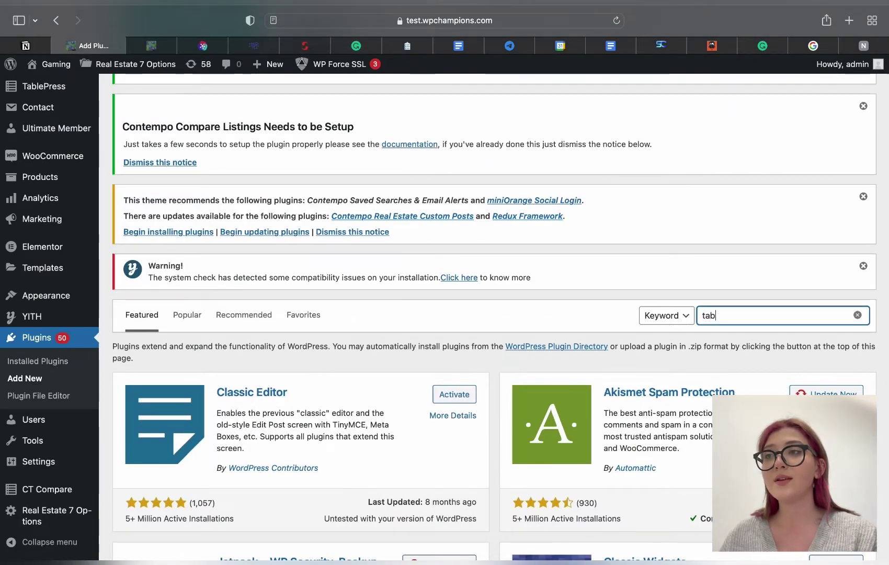
type("lepr")
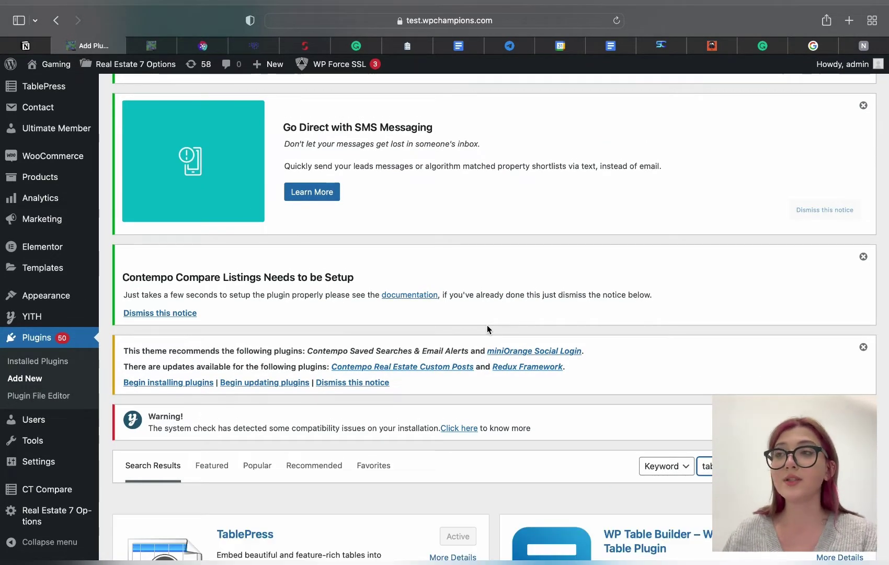
Step: Read through the TablePress plugin details, then close them to return to the results
scroll(472, 357, "down", 5)
left_click(241, 401)
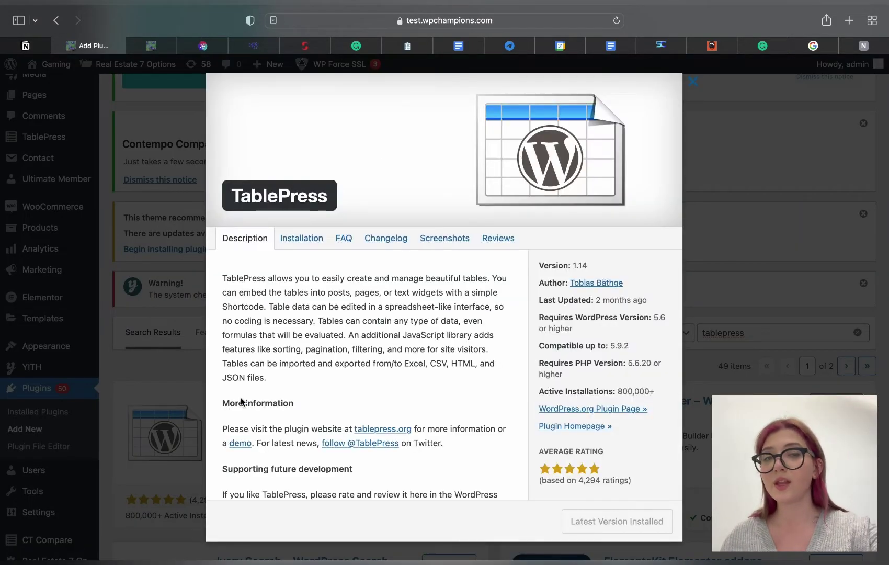
scroll(339, 462, "down", 5)
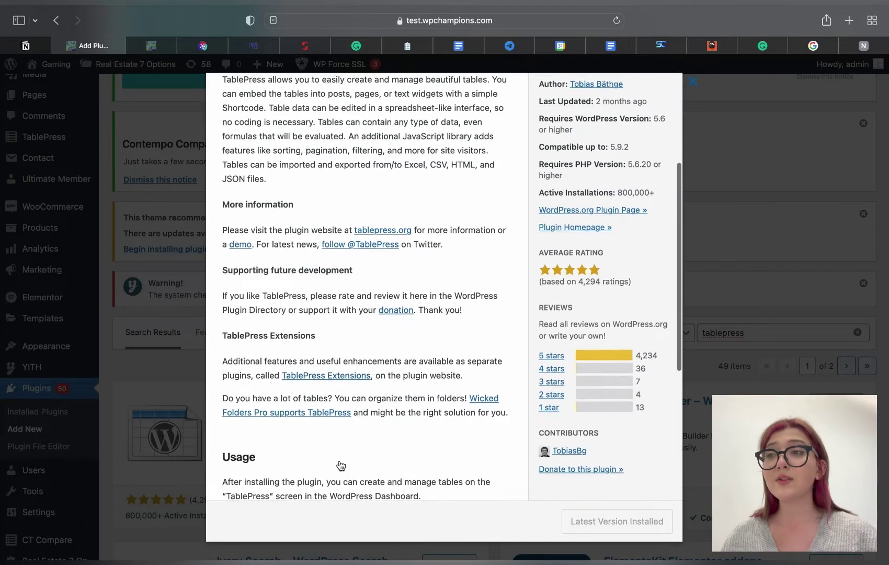
scroll(339, 465, "down", 8)
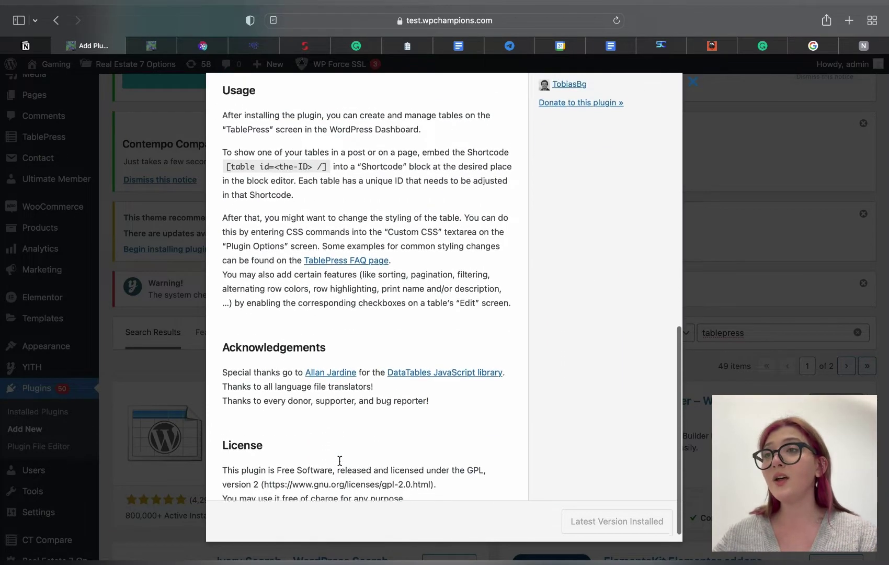
scroll(360, 377, "up", 7)
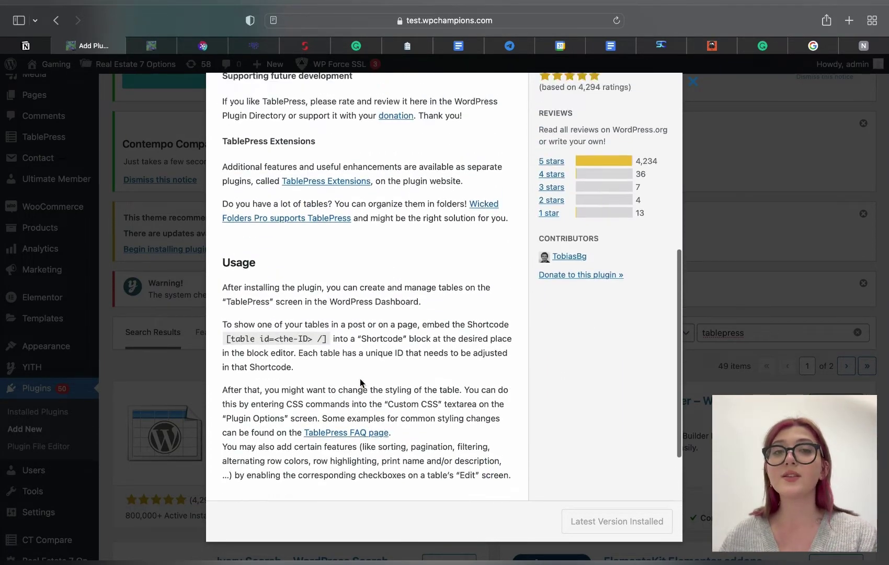
scroll(359, 377, "up", 3)
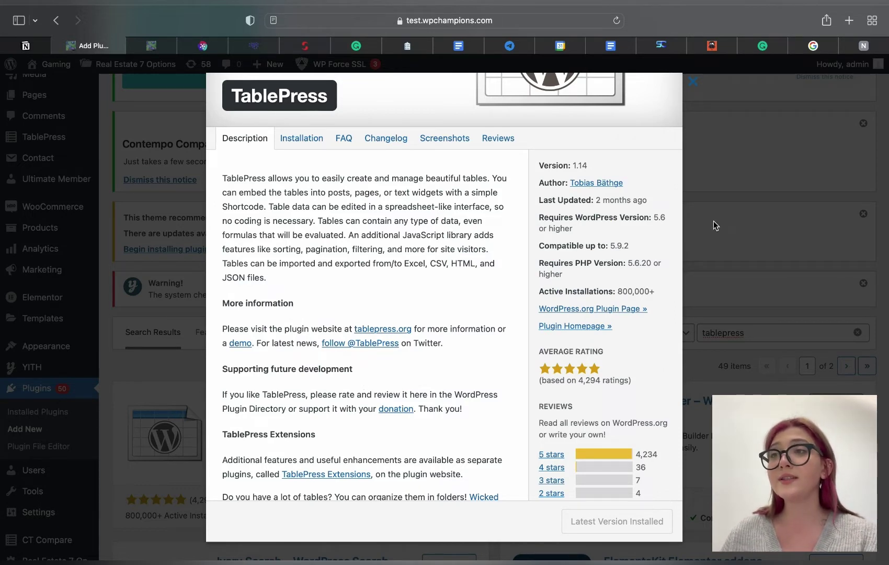
left_click(724, 193)
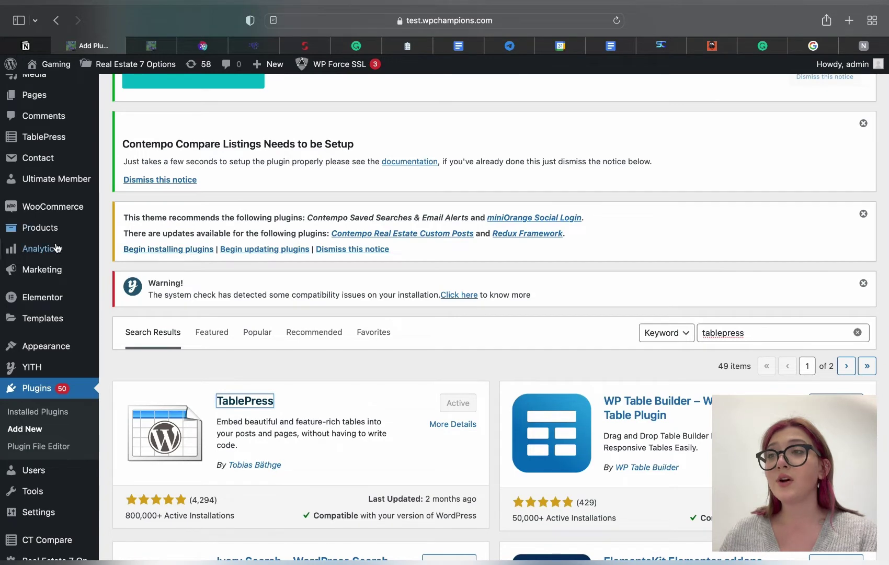
Step: Add a new TablePress table named 'Test 1' with the description 'Testing table'
scroll(57, 152, "up", 2)
mouse_move(61, 169)
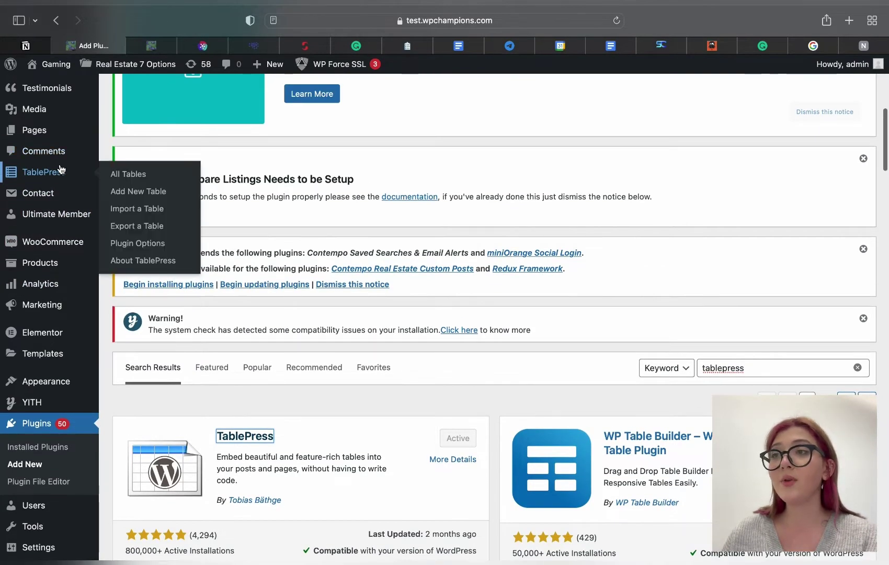
left_click(145, 191)
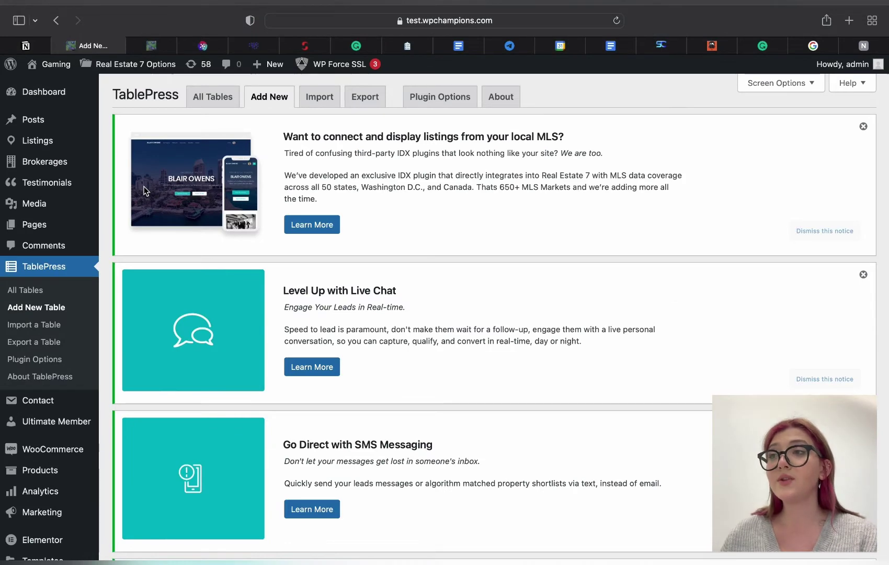
scroll(224, 281, "down", 15)
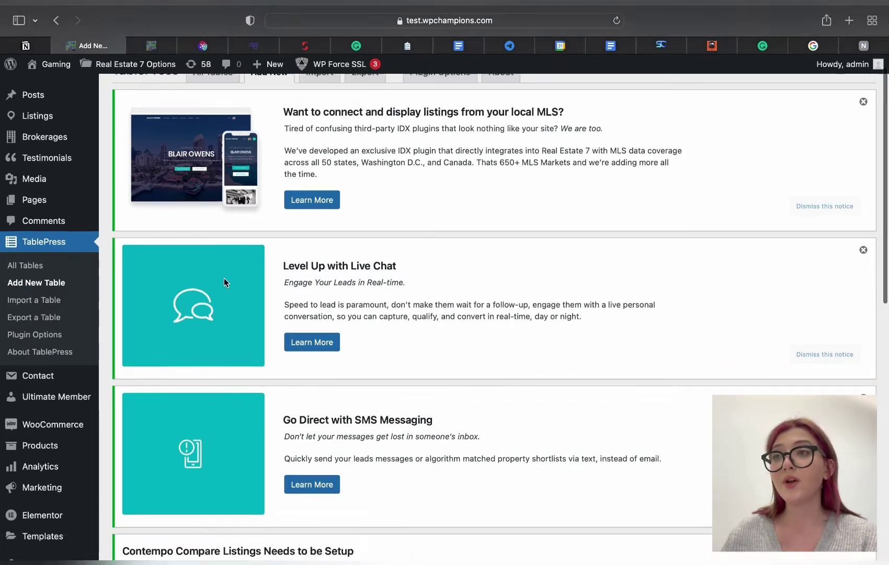
left_click(191, 275)
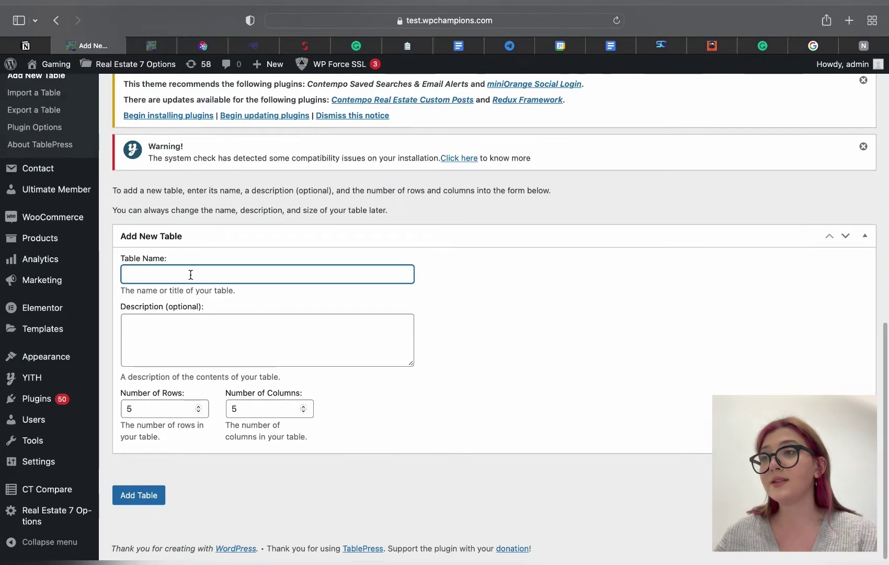
type("Test")
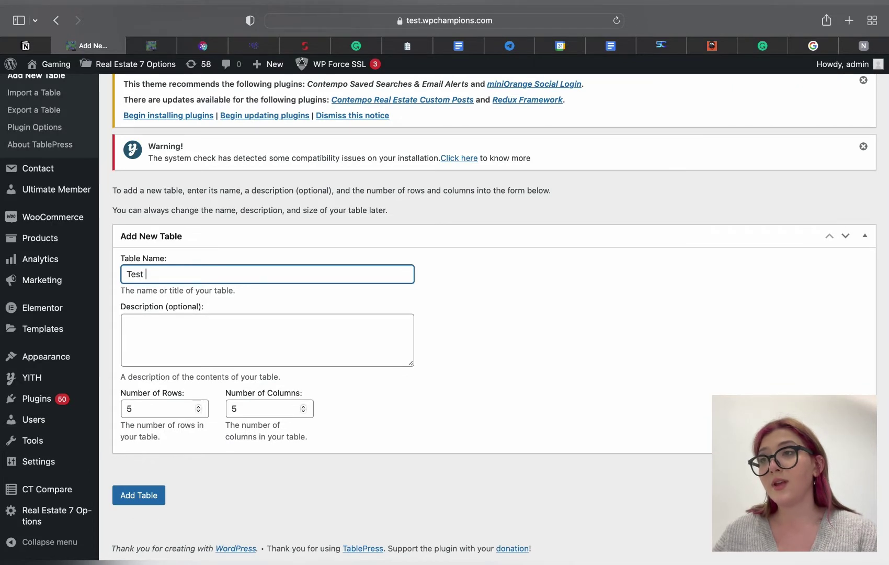
type(" 1")
left_click(212, 356)
type("TEst")
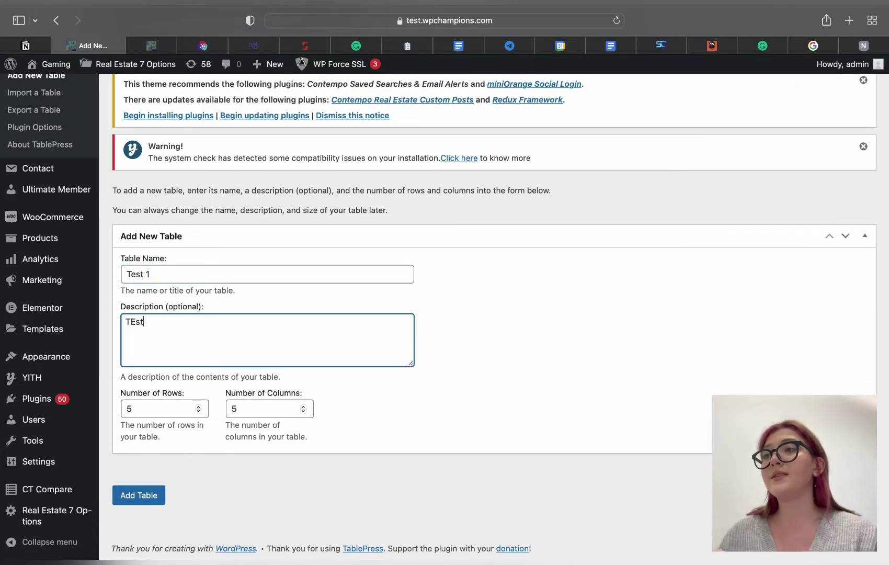
type("in")
key("BackSpace")
key("BackSpace")
key("BackSpace")
key("BackSpace")
key("BackSpace")
type("estin")
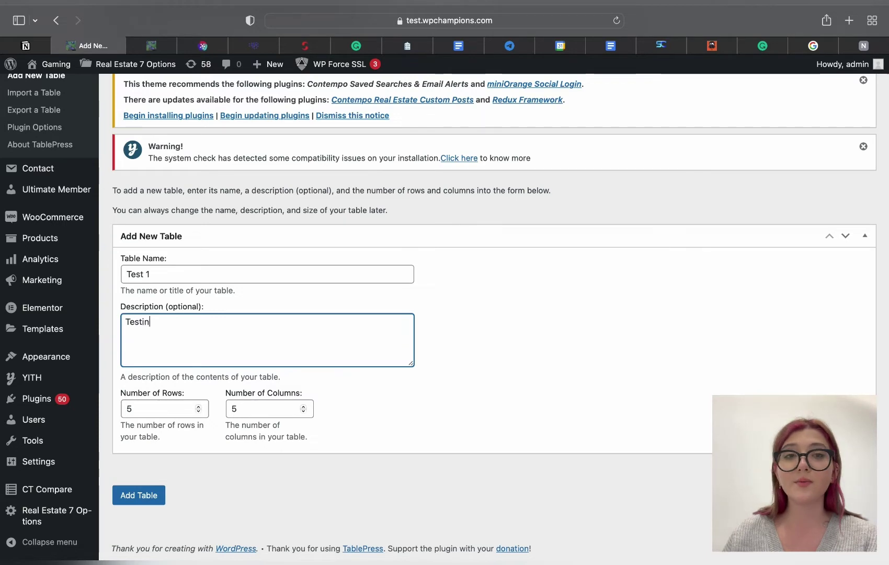
type("g table")
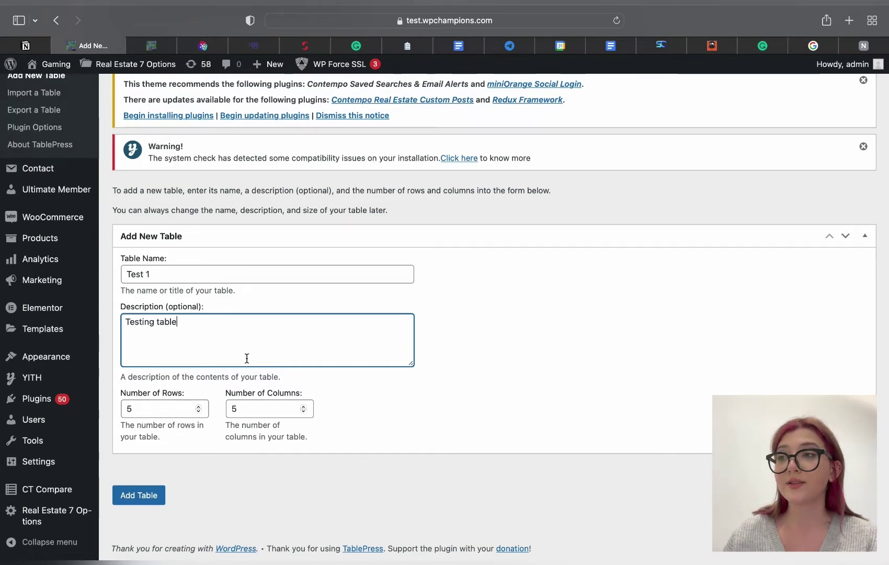
left_click(138, 494)
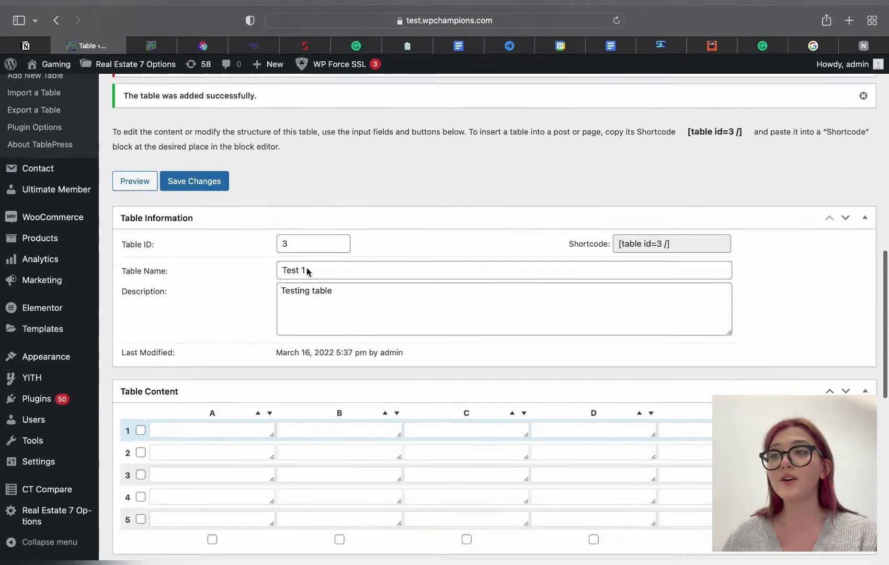
Step: Enter the row labels flavor, taste and brand in cells A1–A3
scroll(306, 272, "down", 1)
left_click(312, 234)
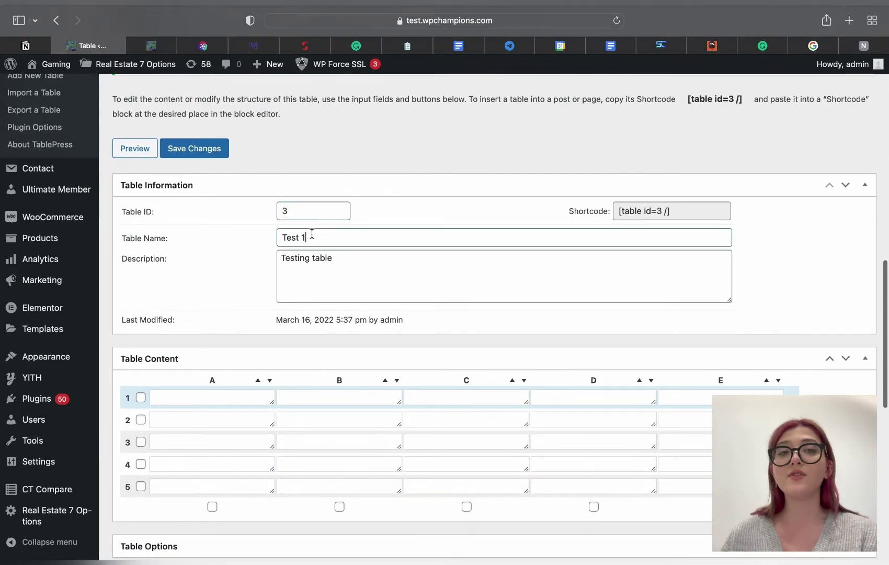
left_click(328, 254)
left_click(652, 214)
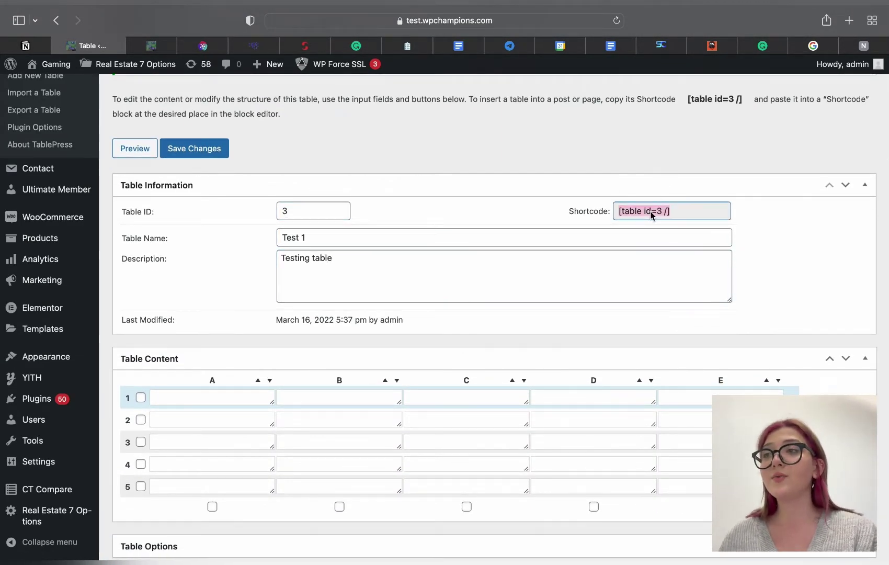
scroll(650, 211, "down", 2)
left_click(242, 337)
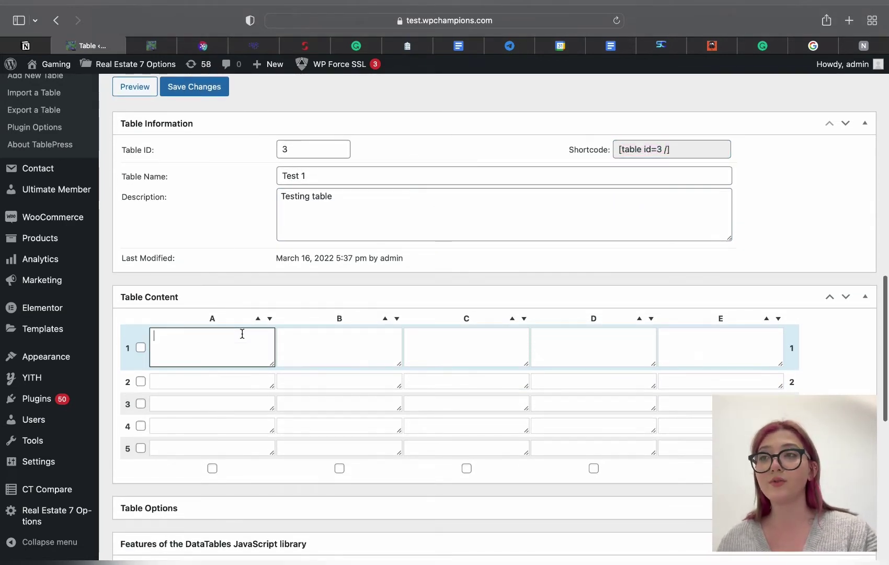
type("flavor")
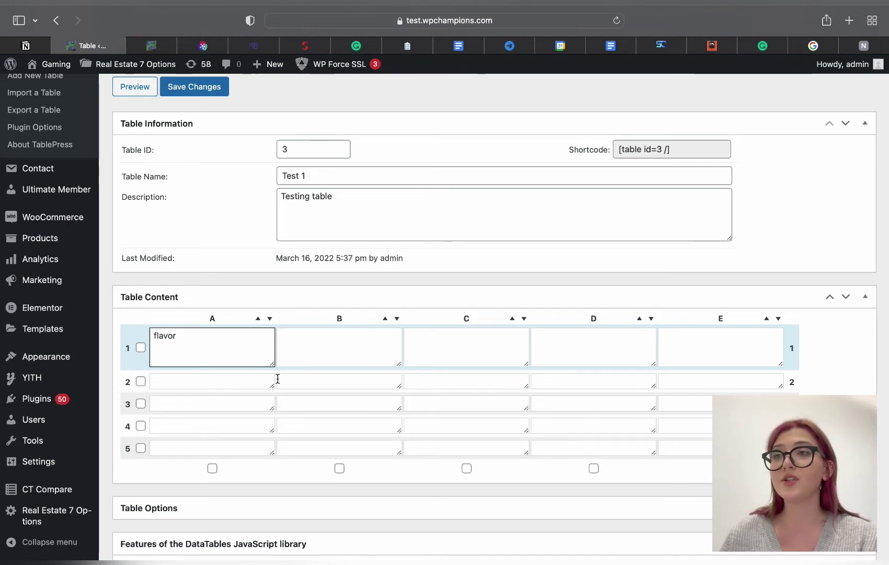
left_click(244, 378)
type("taste")
key("BackSpace")
key("BackSpace")
key("BackSpace")
type("aste")
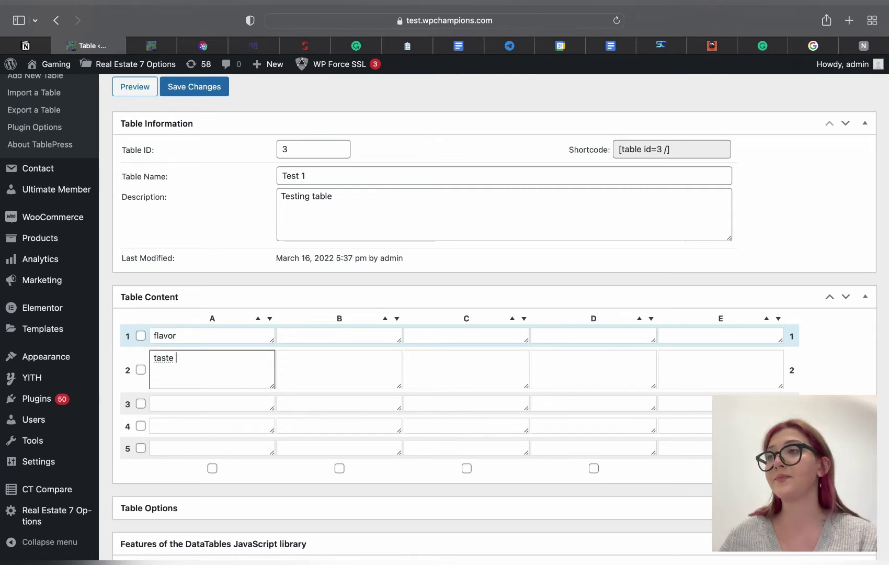
left_click(247, 410)
type("v")
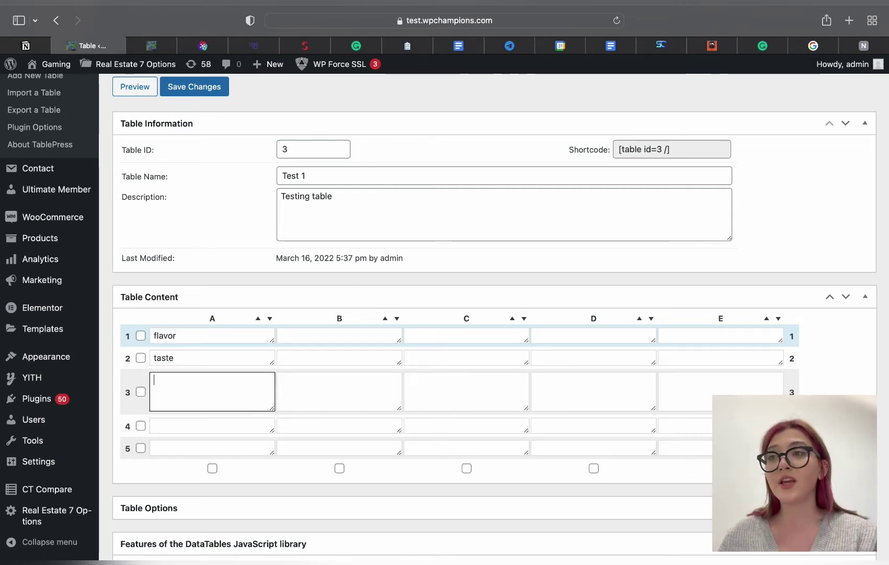
type("brand")
Step: Fill the flavor row with the values 3, 5 and 8 in cells B1–D1
left_click(389, 342)
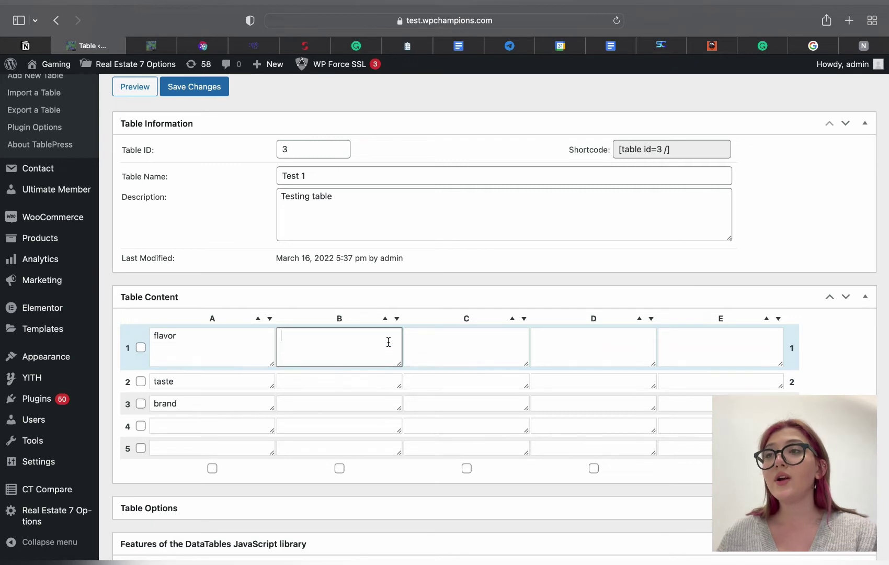
type("3")
left_click(439, 335)
type("5")
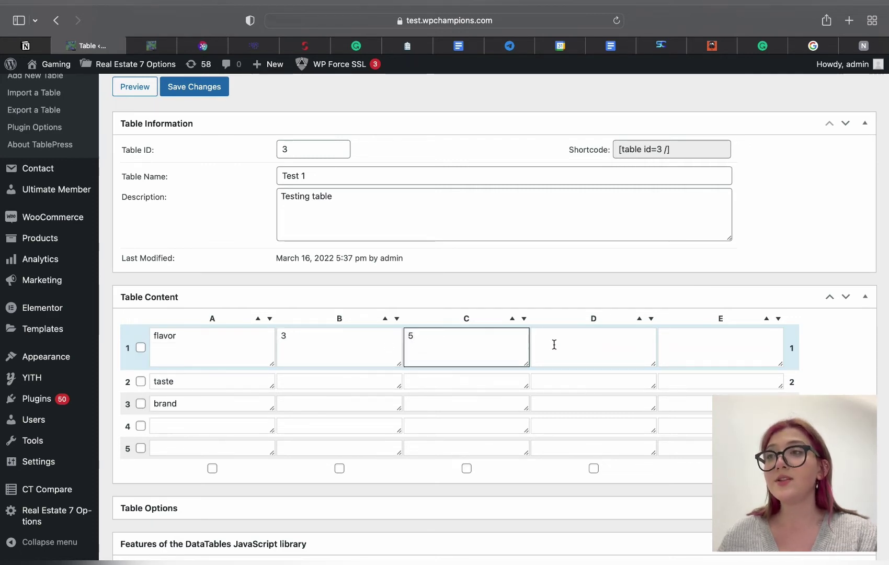
left_click(580, 347)
left_click(384, 384)
scroll(369, 377, "down", 6)
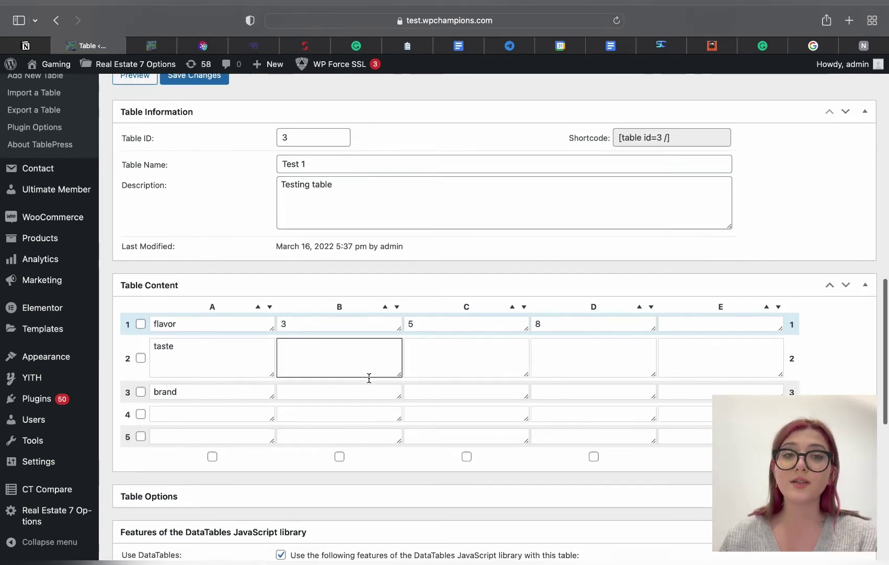
scroll(369, 379, "down", 10)
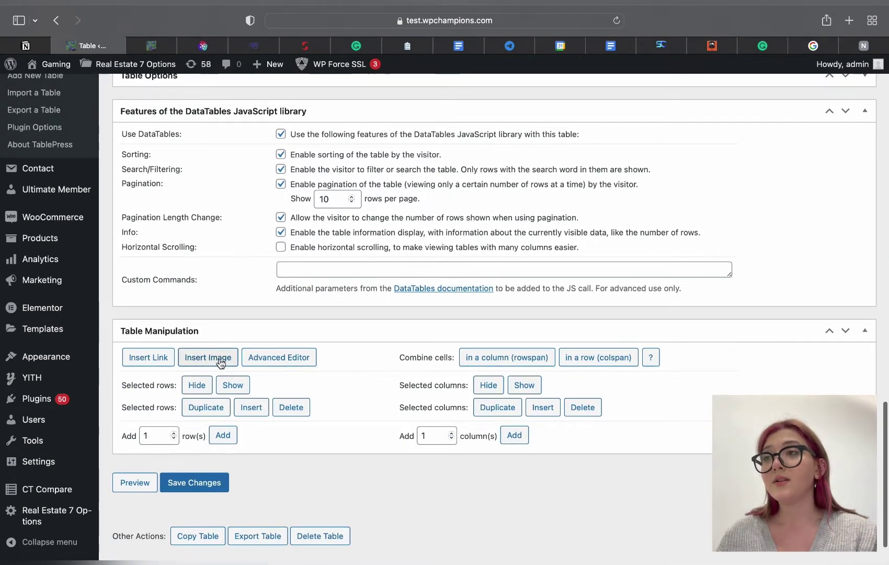
Step: Insert the Plum.jpg image from the media library into cell B2
left_click(215, 359)
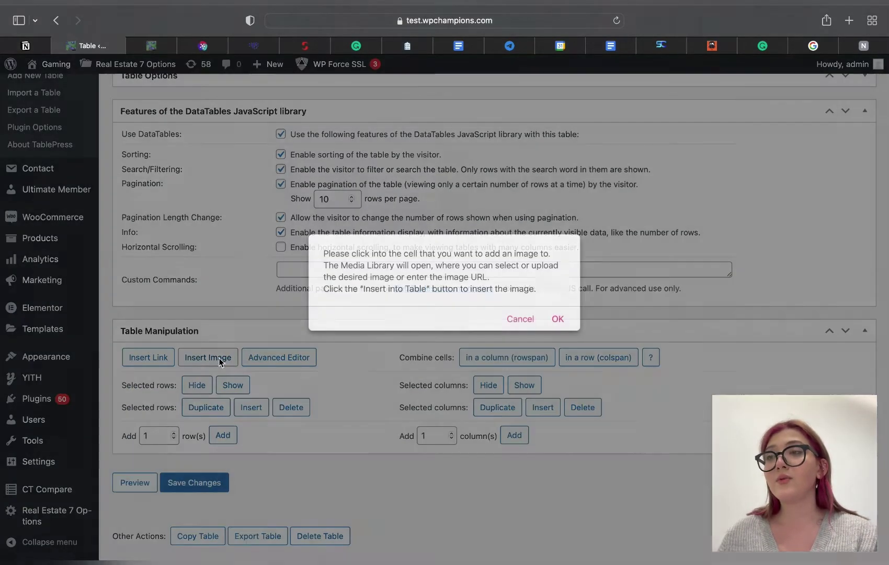
left_click(557, 319)
scroll(338, 339, "up", 2)
scroll(338, 339, "up", 8)
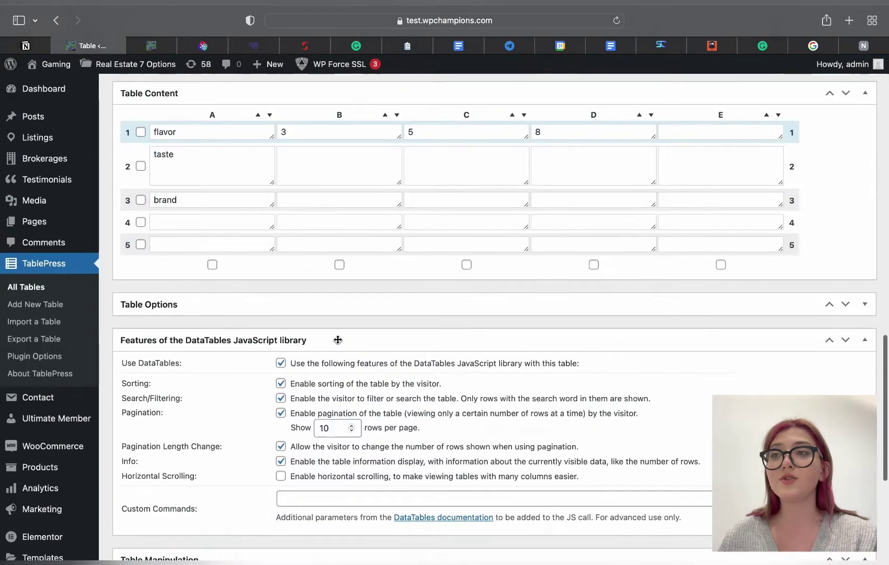
left_click(335, 187)
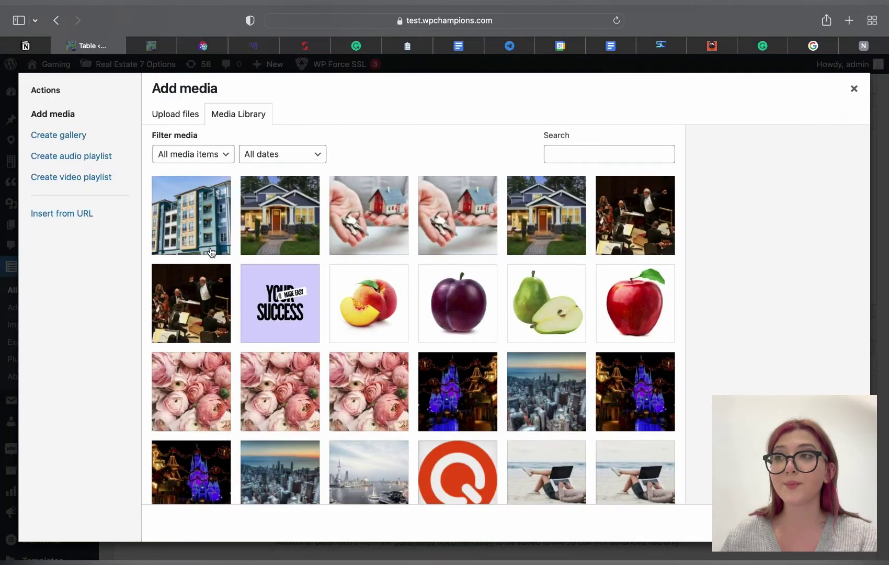
scroll(211, 252, "down", 5)
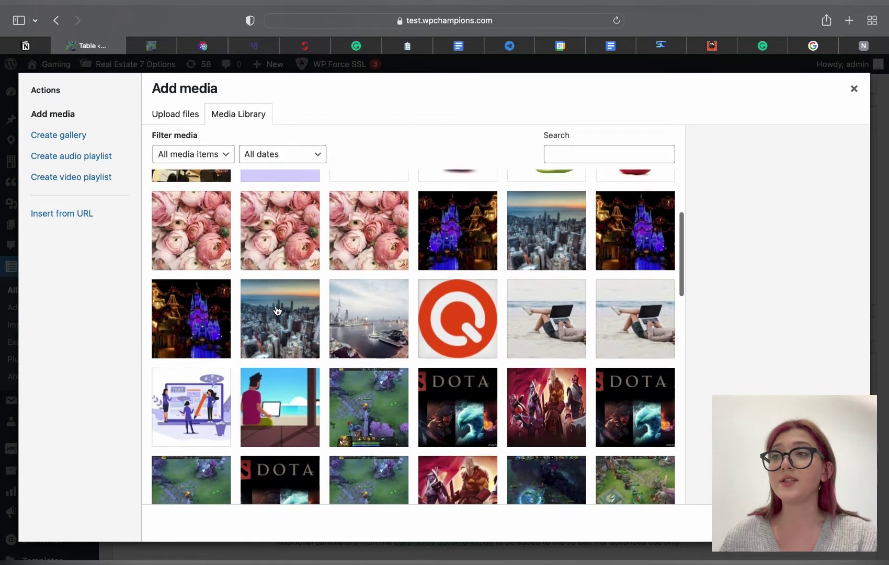
scroll(277, 311, "up", 1)
left_click(485, 182)
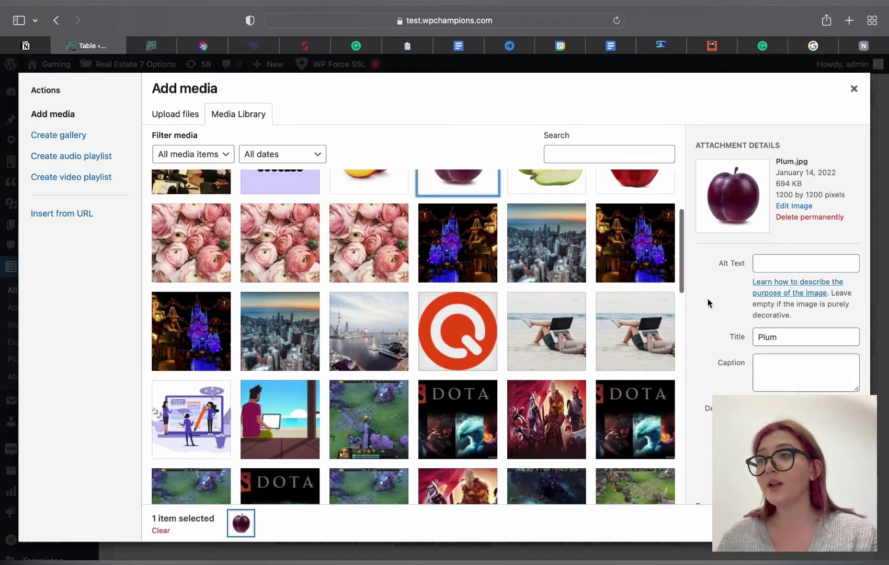
left_click(831, 523)
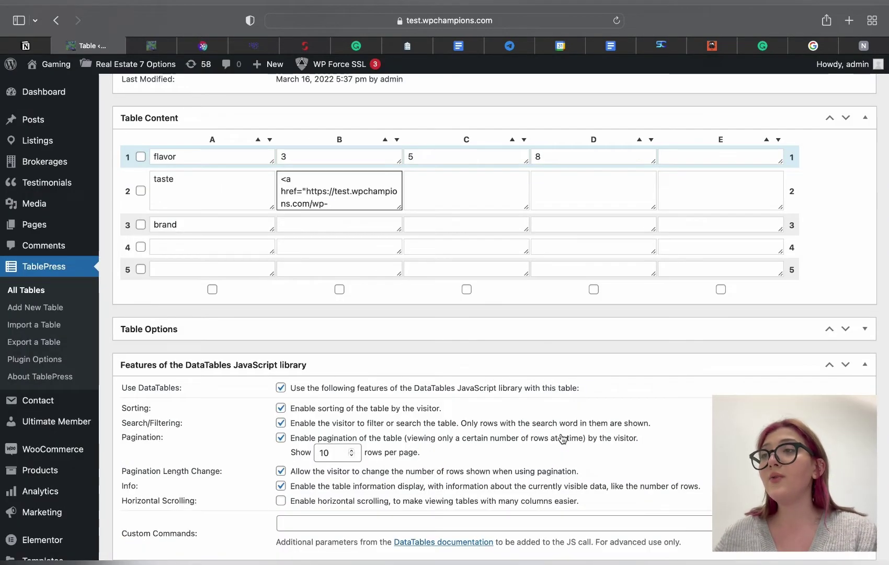
Step: Change the plum image's width and height to 250 and enlarge cell B2's editing area
scroll(338, 199, "down", 3)
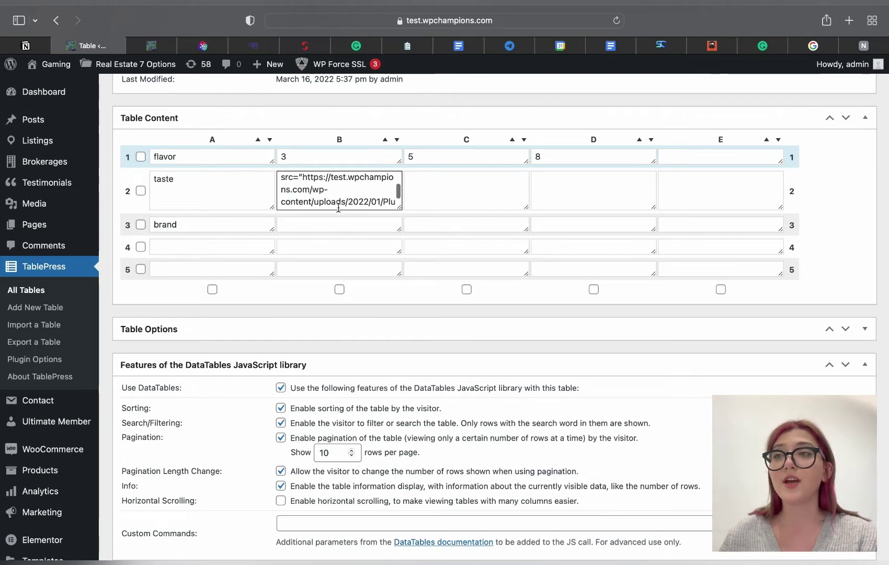
scroll(338, 204, "down", 2)
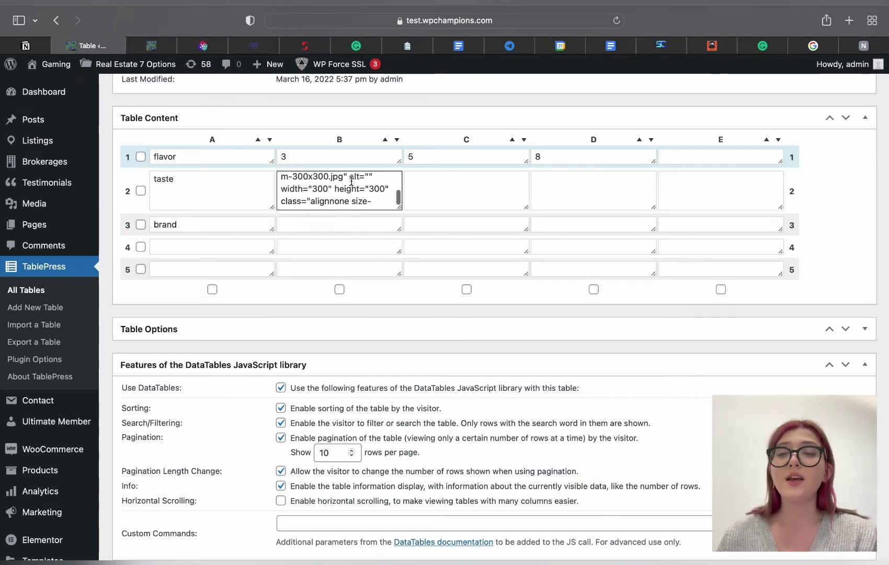
left_click_drag(281, 188, 386, 186)
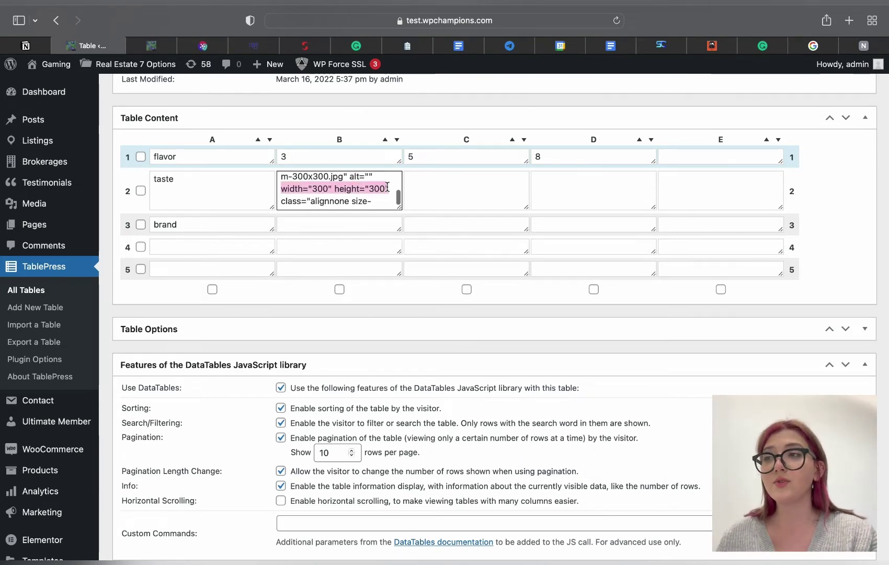
left_click(317, 189)
key("BackSpace")
type("25")
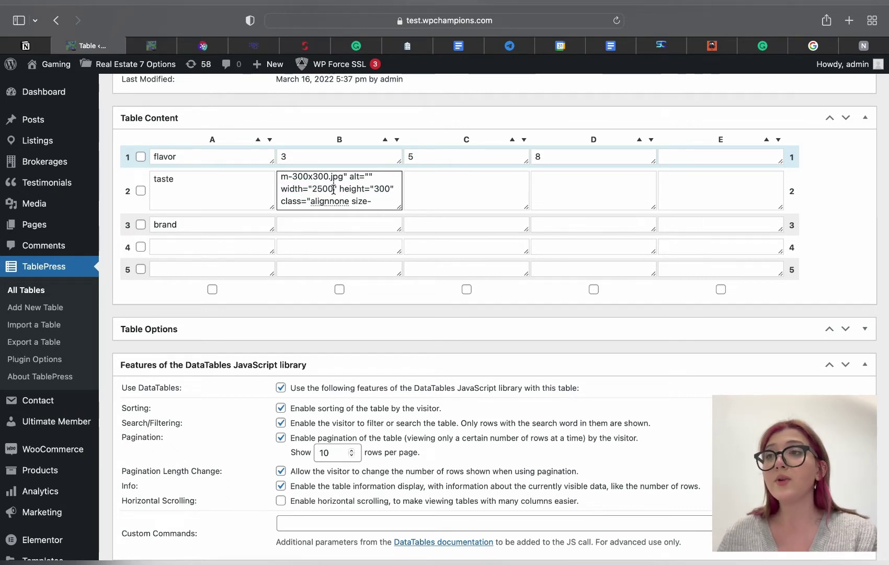
key("Delete")
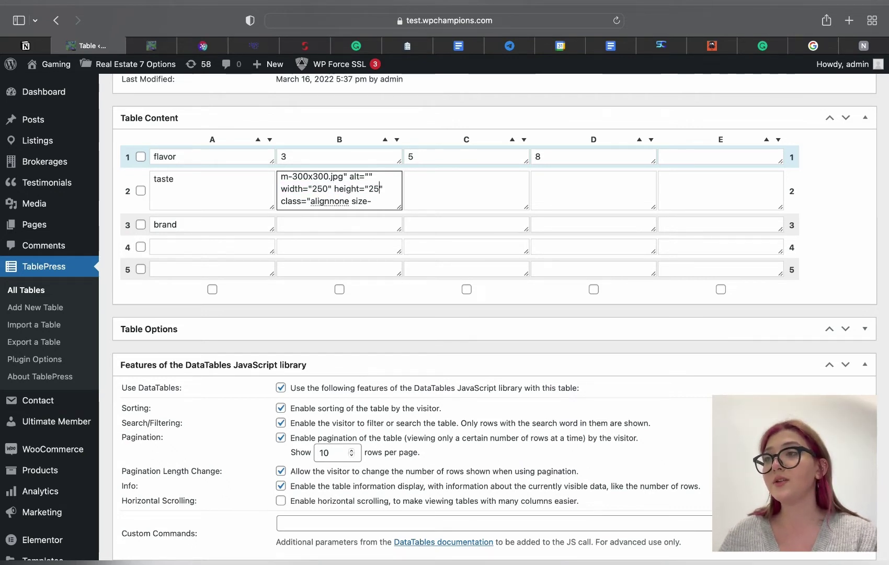
type("0")
mouse_move(401, 208)
left_mouse_down()
mouse_move(449, 302)
mouse_move(394, 206)
left_mouse_up()
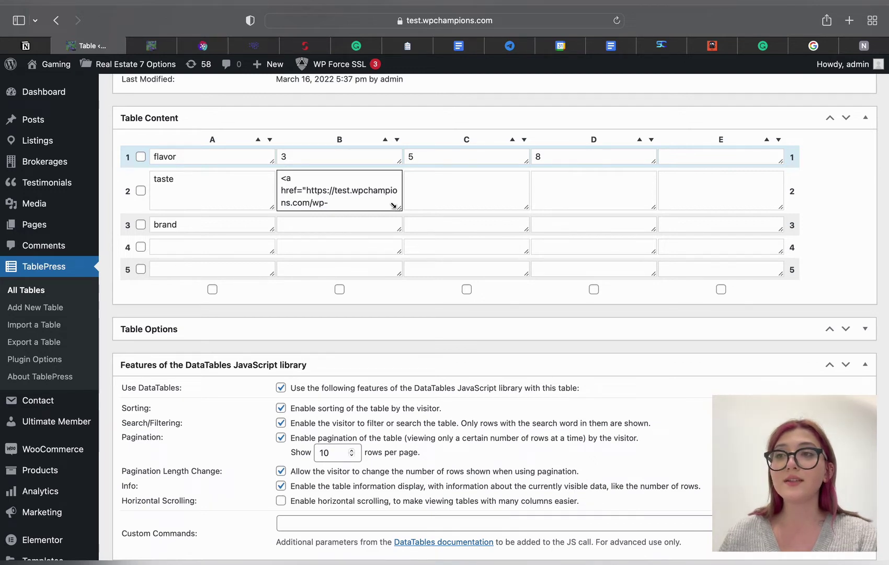
left_click_drag(393, 206, 422, 260)
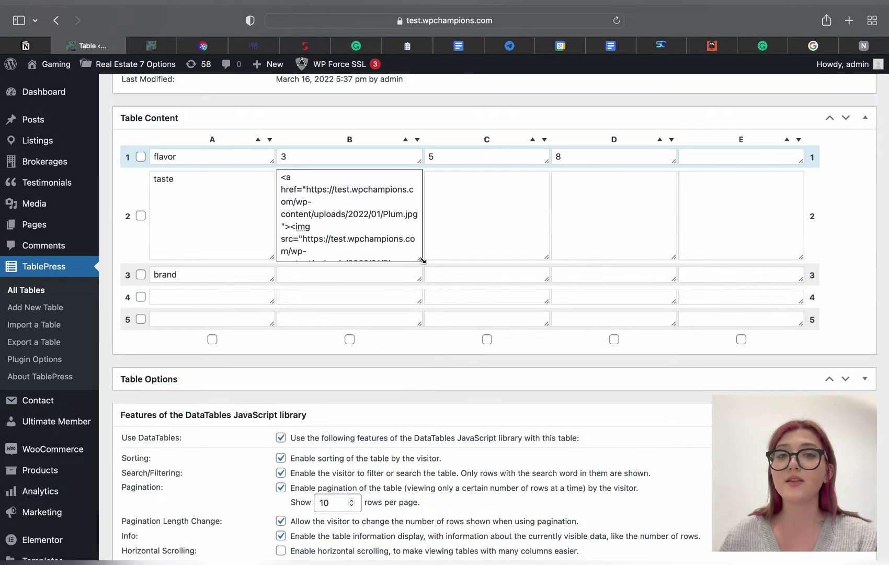
Step: Finish editing cell B2 and save the Test 1 table
left_click(303, 362)
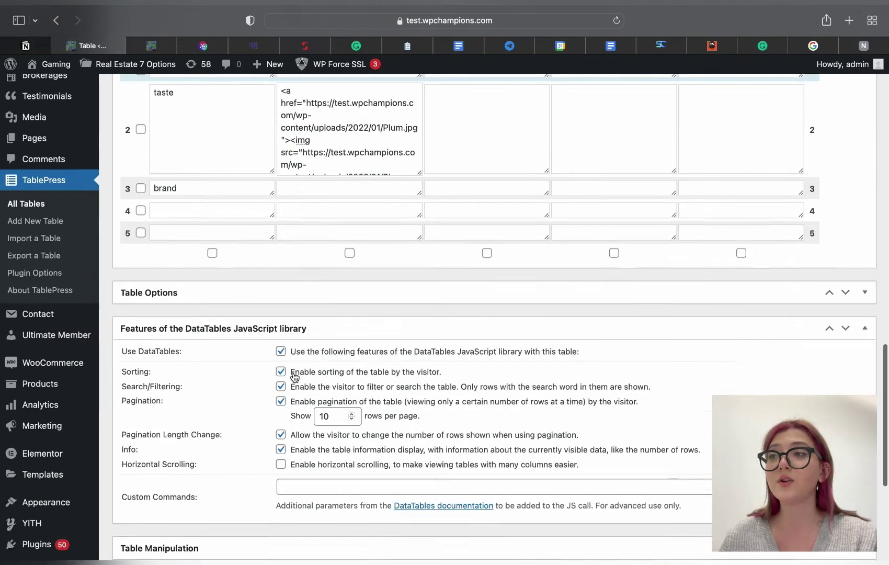
scroll(294, 377, "down", 3)
scroll(290, 366, "up", 7)
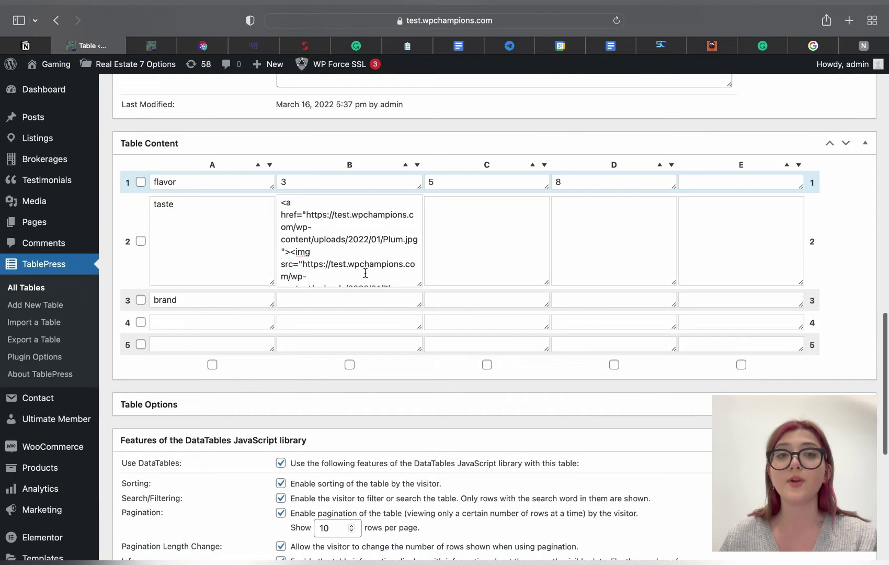
scroll(365, 273, "down", 3)
scroll(366, 273, "down", 5)
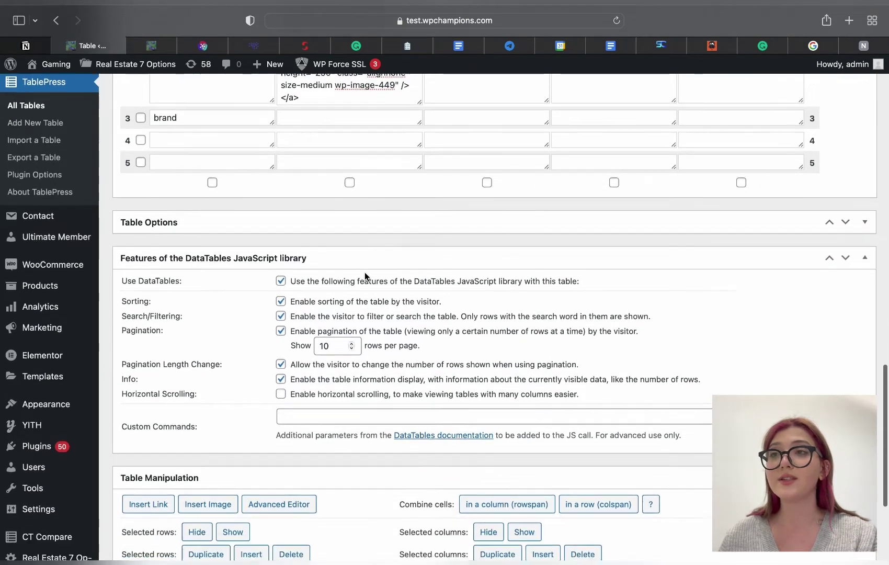
scroll(364, 272, "up", 15)
scroll(364, 272, "up", 4)
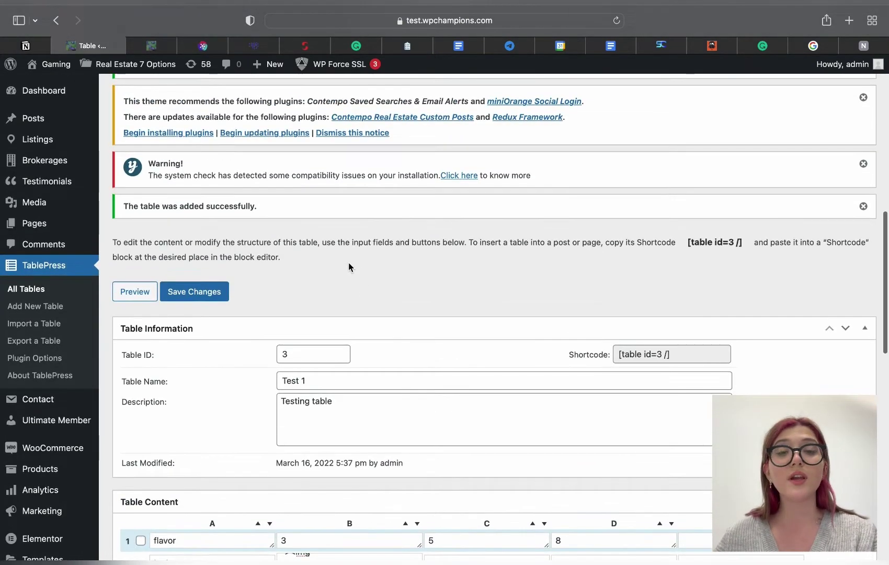
left_click(187, 293)
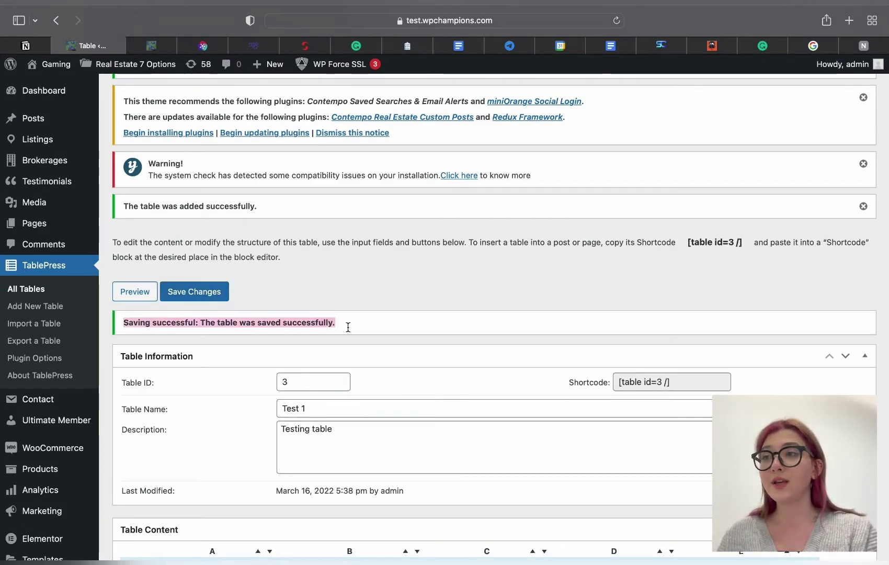
Step: Copy the table's shortcode [table id=3 /]
scroll(353, 327, "down", 3)
left_click(667, 280)
key("super+c")
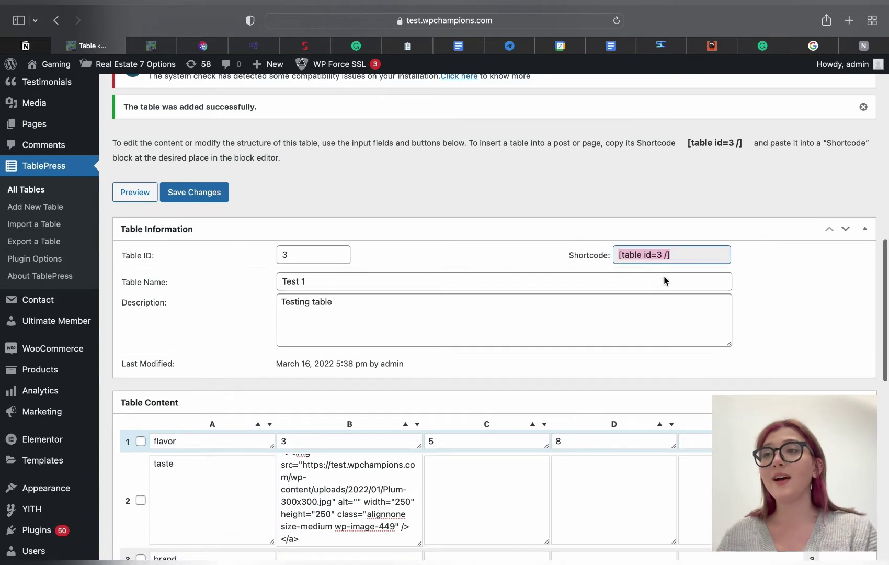
scroll(482, 277, "down", 8)
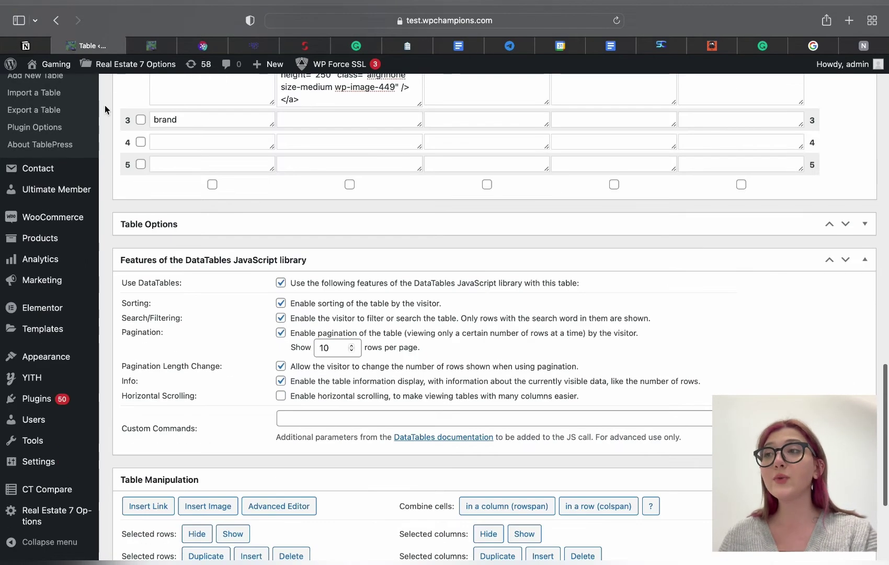
scroll(103, 109, "up", 5)
Step: Write a new post titled 'Let's test this', paste [table id=3 /] into its body, and publish it
mouse_move(48, 120)
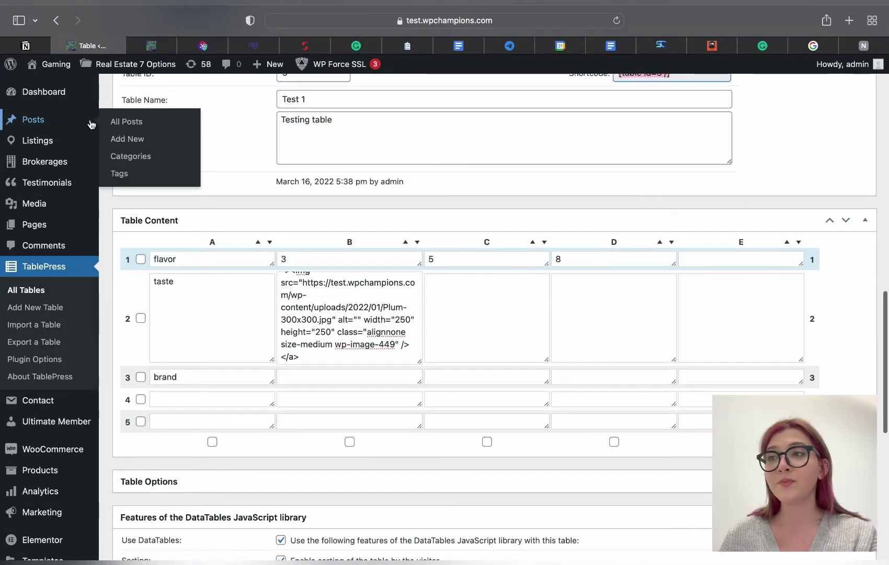
left_click(121, 140)
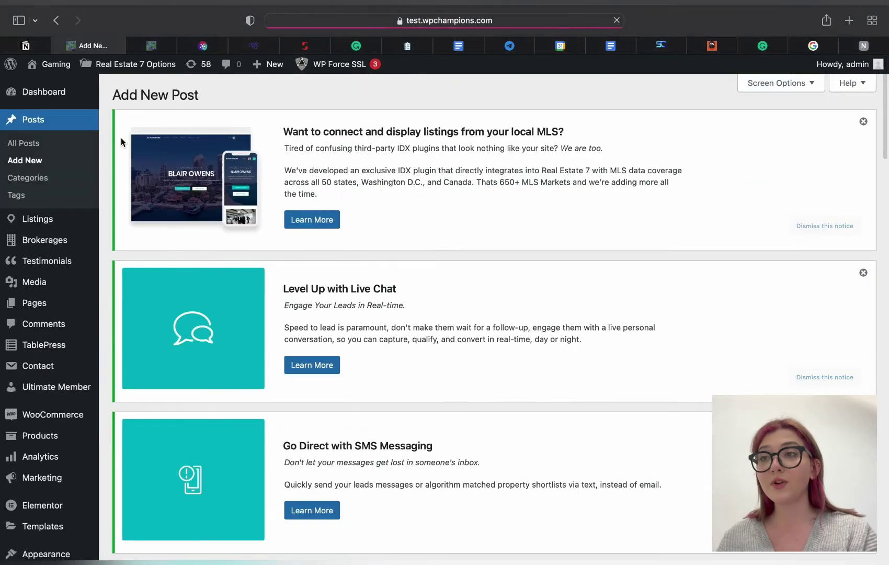
scroll(257, 347, "down", 10)
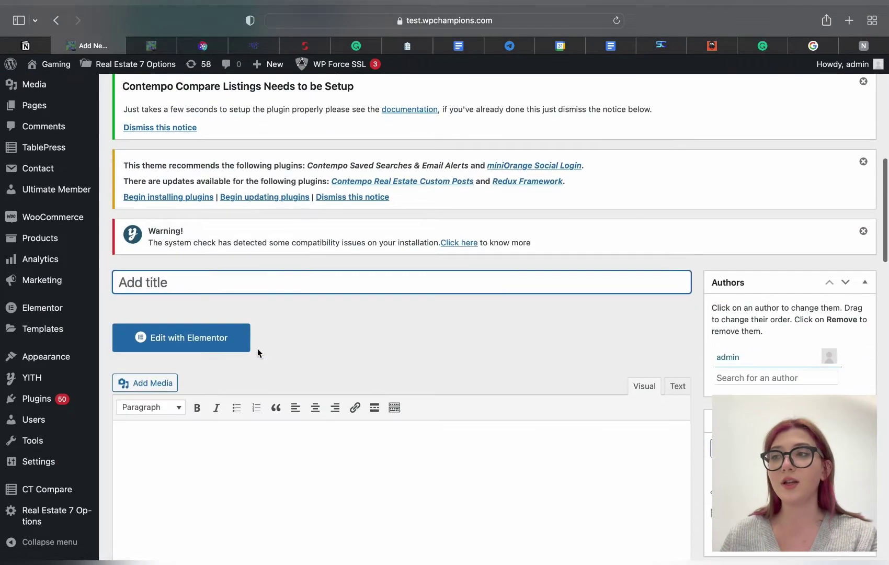
type("Let's ")
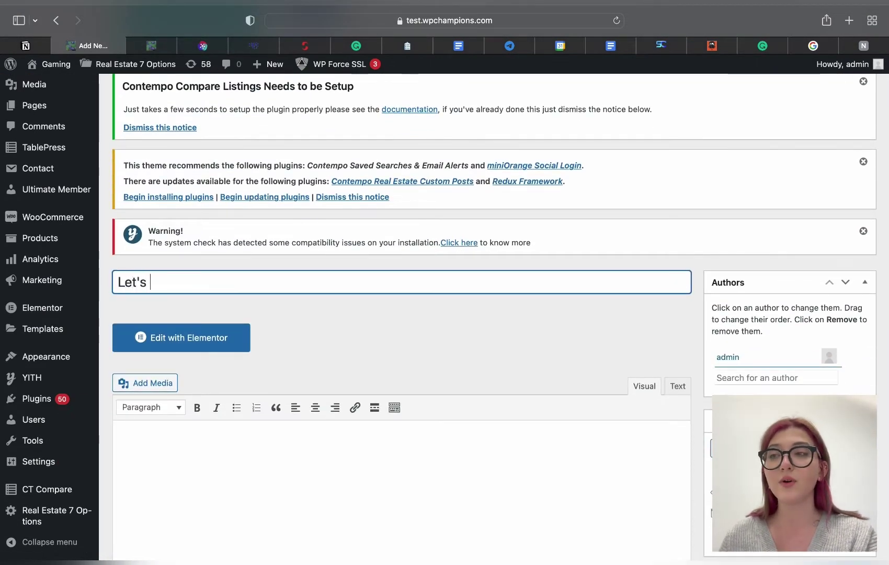
type("test this")
left_click(207, 438)
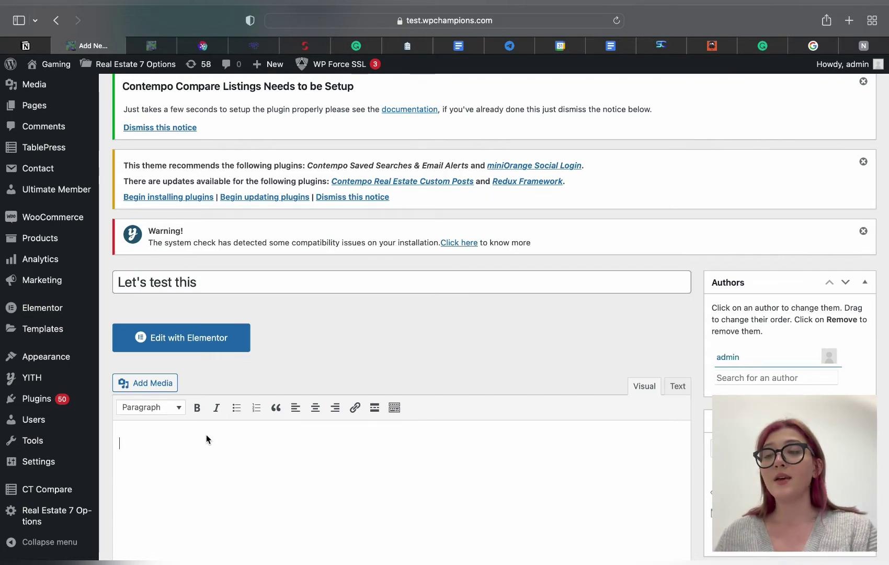
key("super+v")
scroll(603, 426, "down", 4)
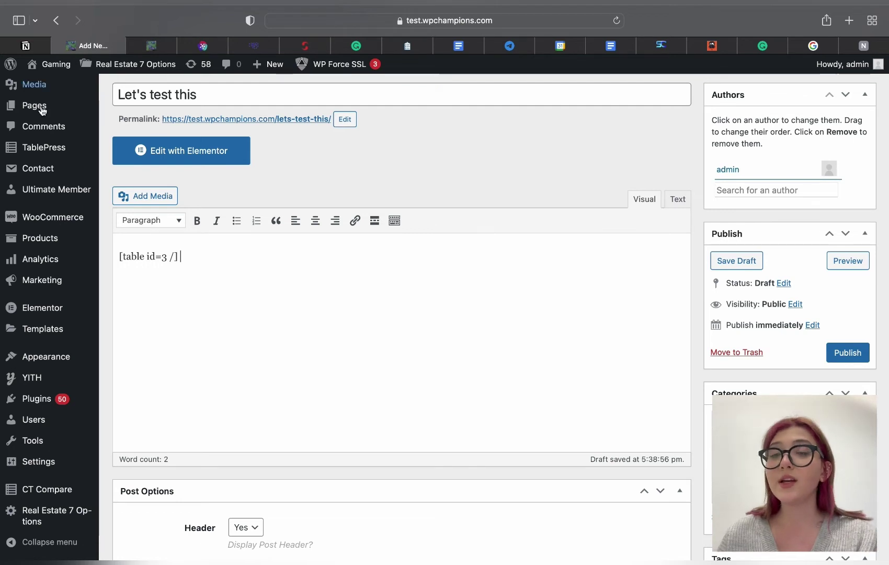
left_click(834, 358)
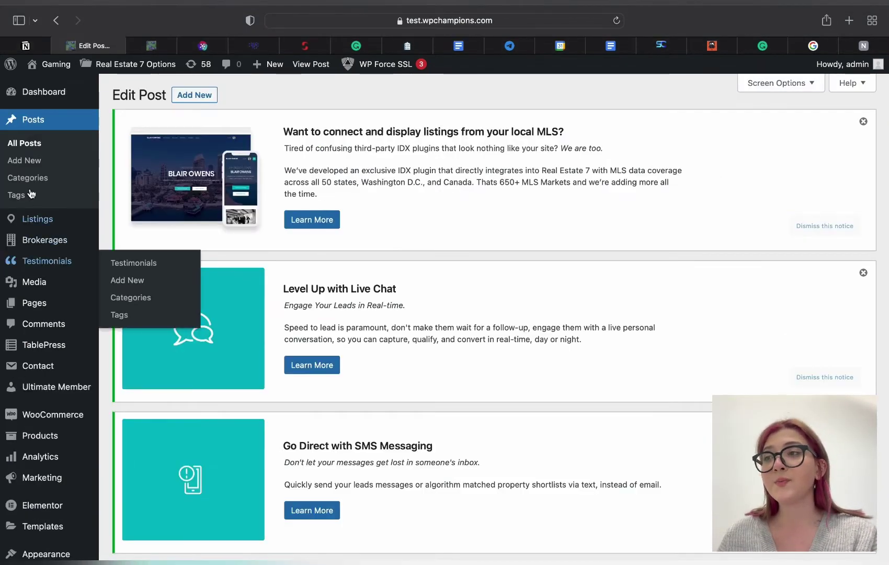
mouse_move(33, 303)
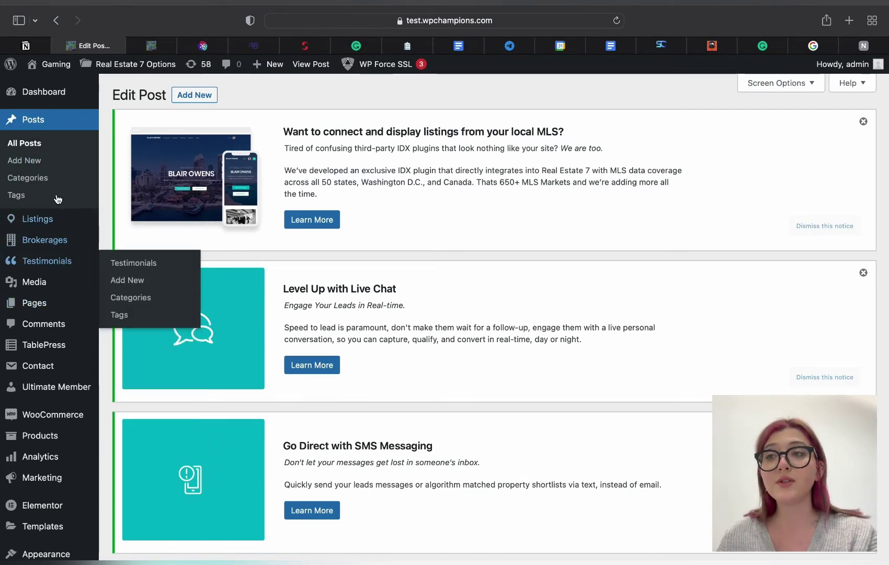
left_click(52, 345)
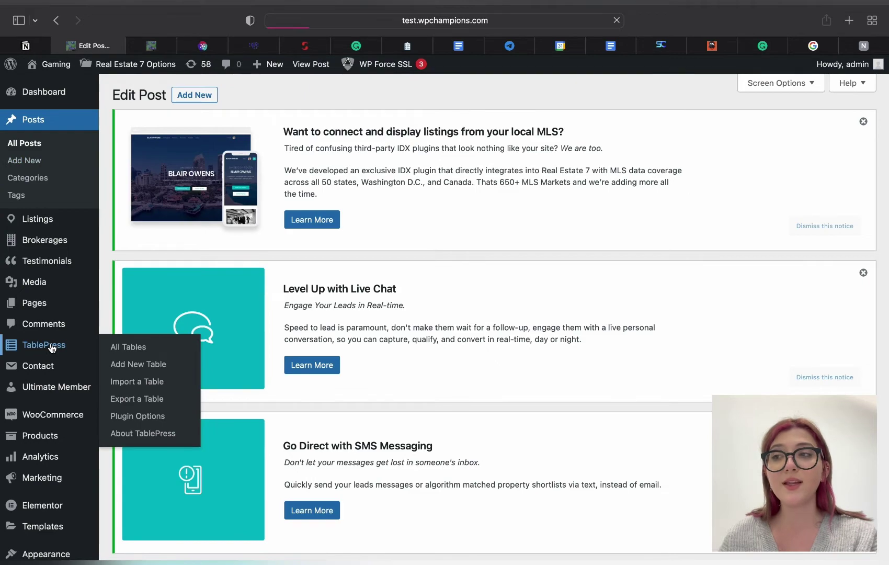
Step: Edit Test 1 and review its content plus DataTables sorting, filtering and 10-row pagination settings
scroll(353, 341, "down", 15)
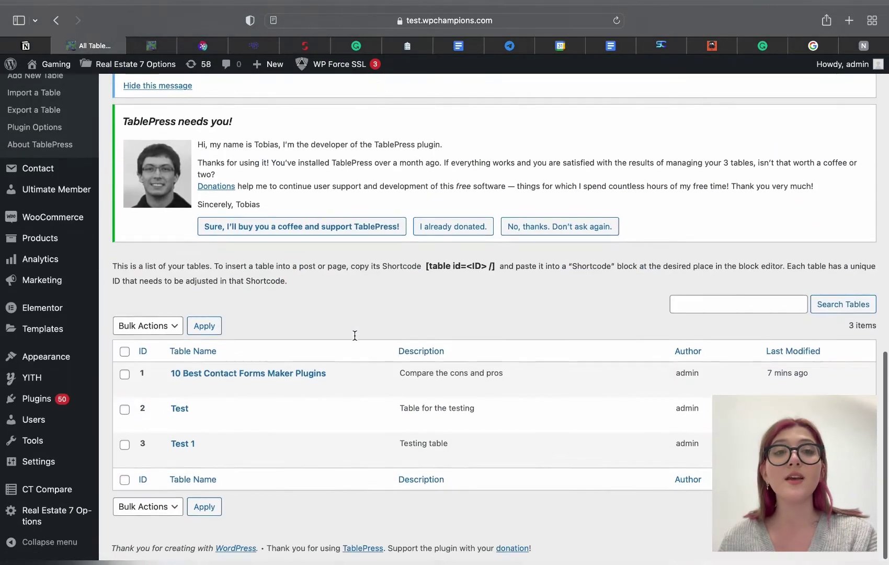
left_click(181, 444)
scroll(508, 351, "down", 7)
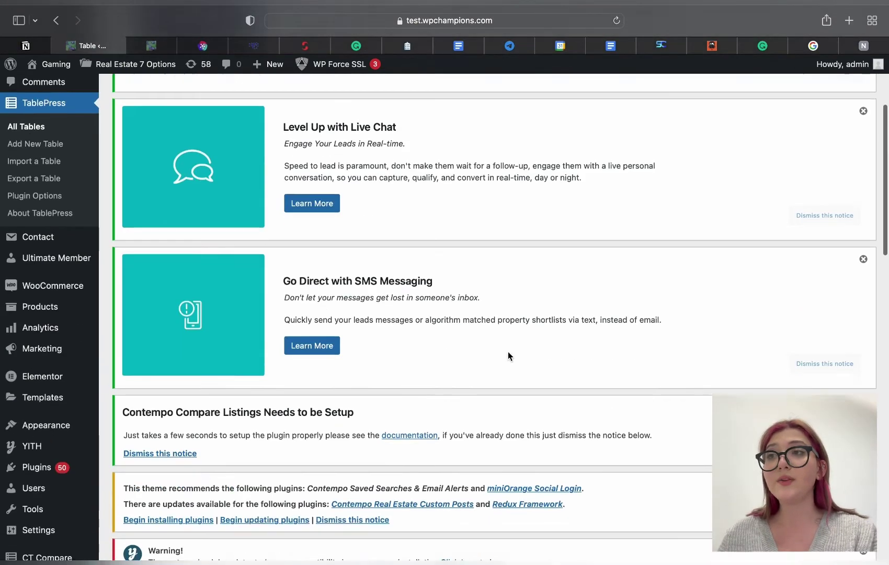
scroll(508, 351, "down", 9)
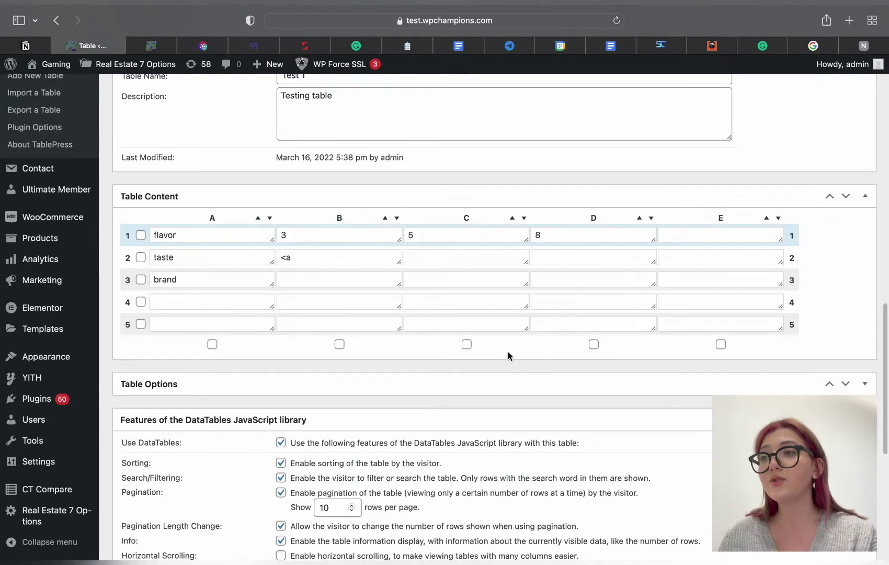
scroll(447, 234, "up", 1)
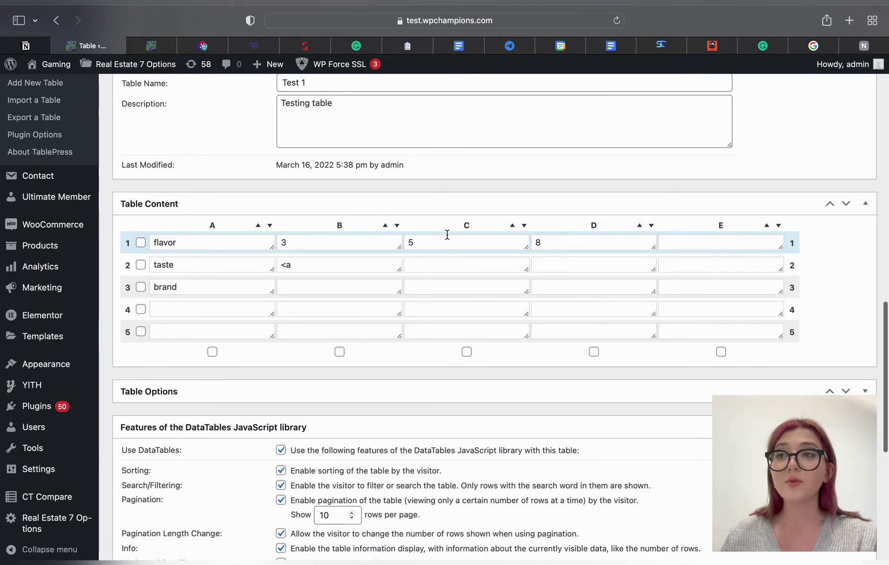
scroll(447, 234, "down", 3)
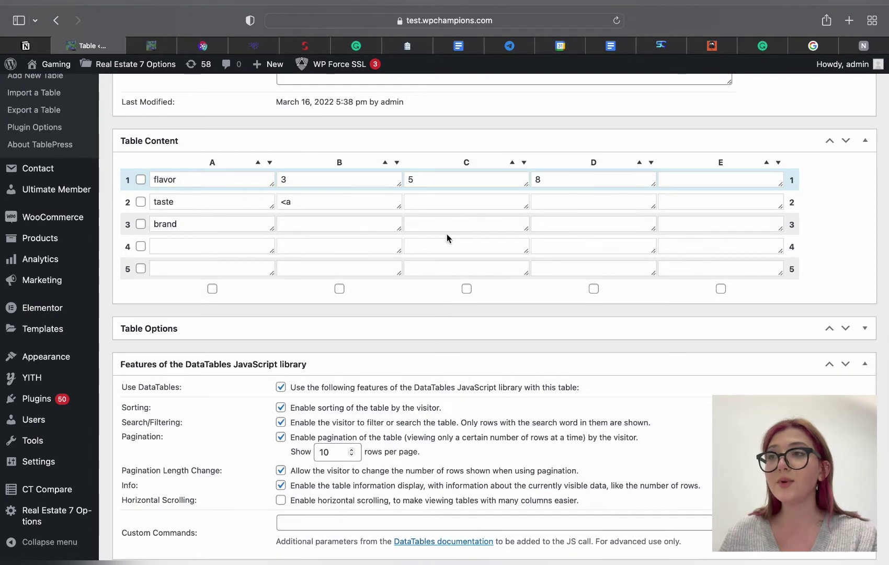
scroll(446, 212, "down", 10)
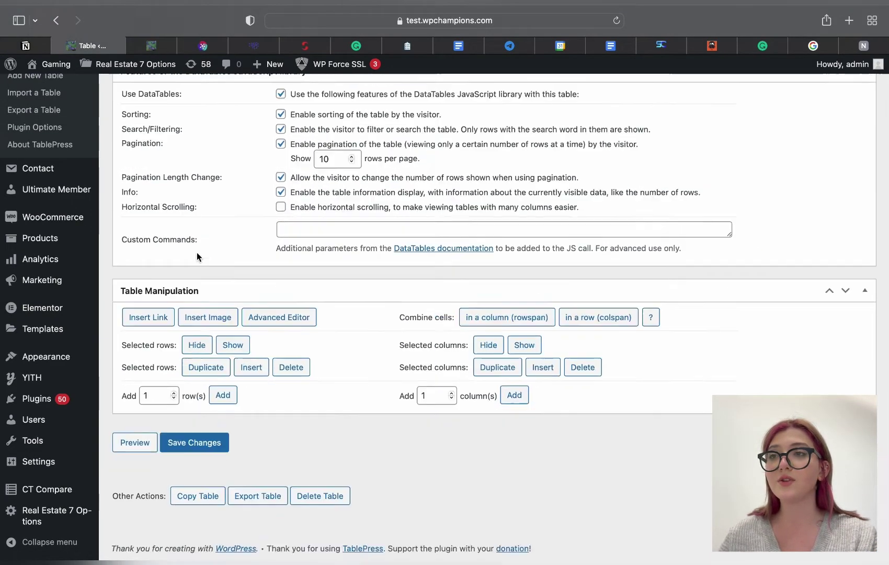
scroll(197, 256, "up", 5)
left_click_drag(326, 217, 308, 218)
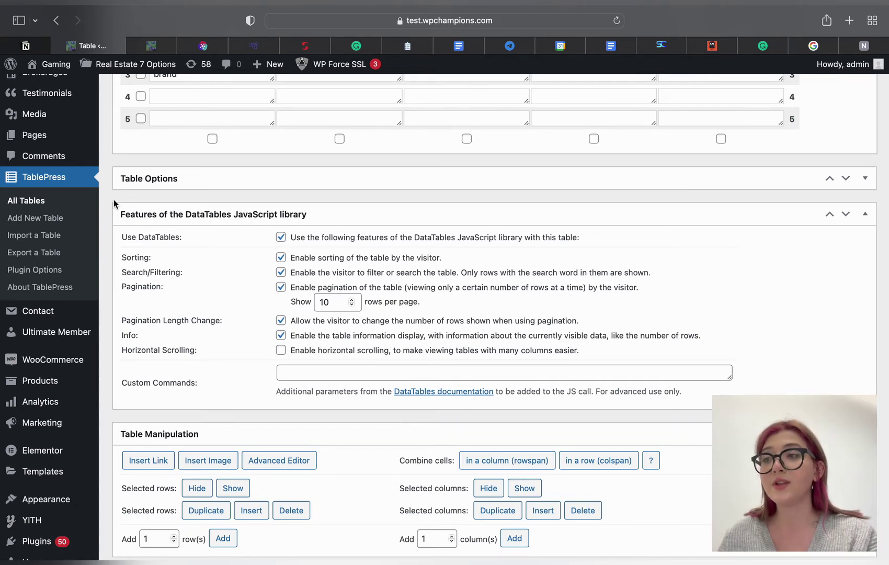
scroll(2, 166, "up", 2)
Step: Uncheck Use DataTables for Test 1 and save the table
scroll(2, 167, "up", 1)
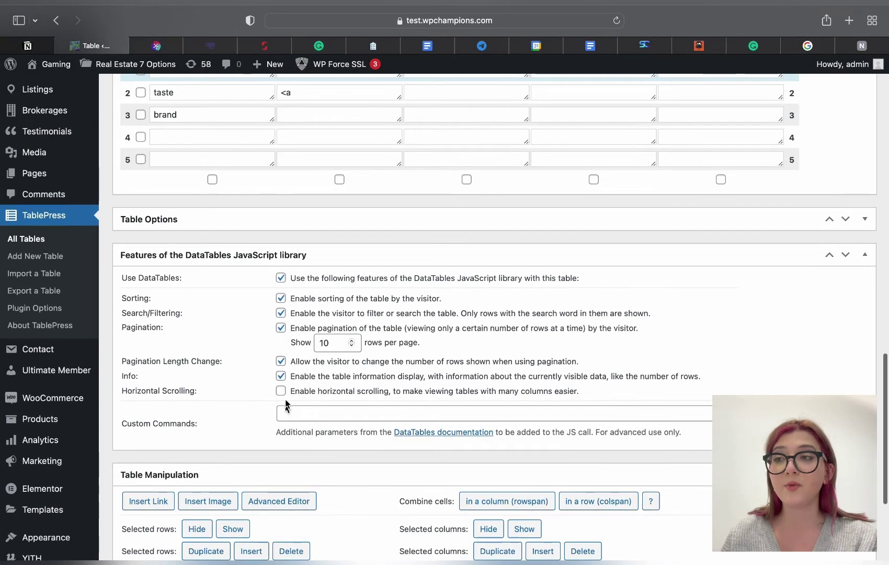
left_click(280, 278)
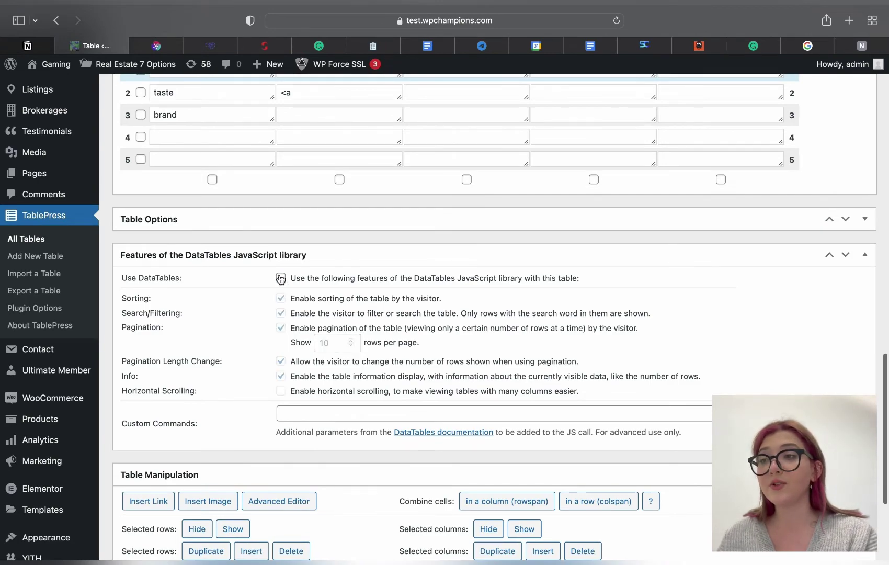
scroll(285, 416, "down", 5)
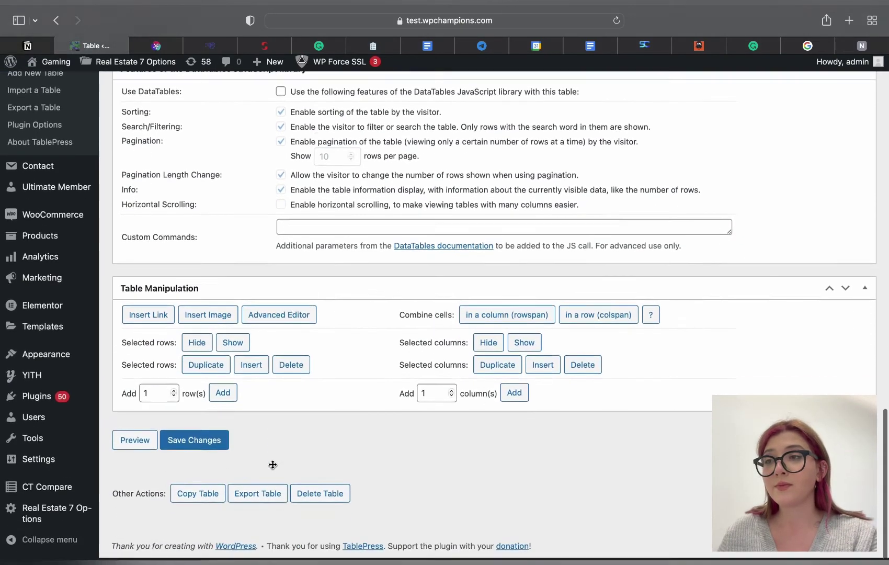
left_click(209, 440)
scroll(212, 439, "up", 10)
scroll(180, 327, "up", 5)
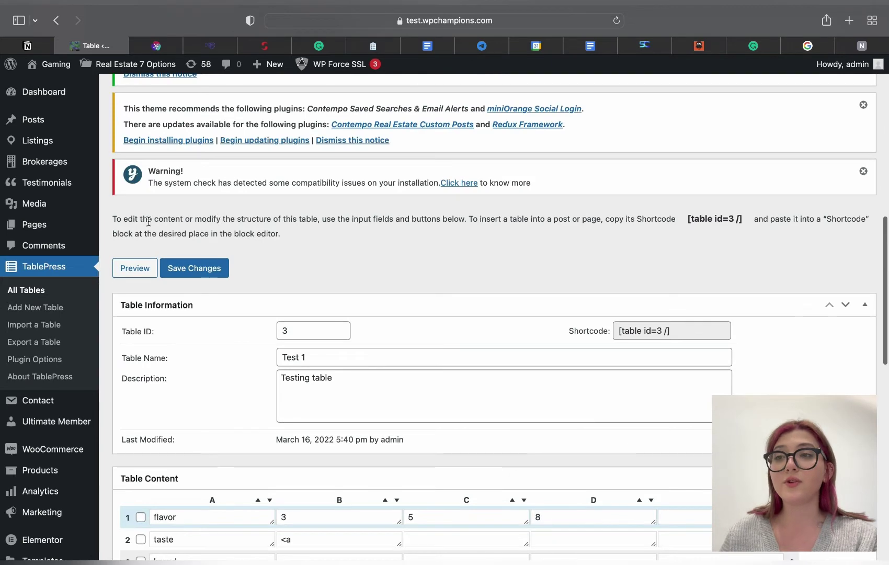
Step: View the published 'Let's test this' post on the site from the Posts list
left_click(56, 121)
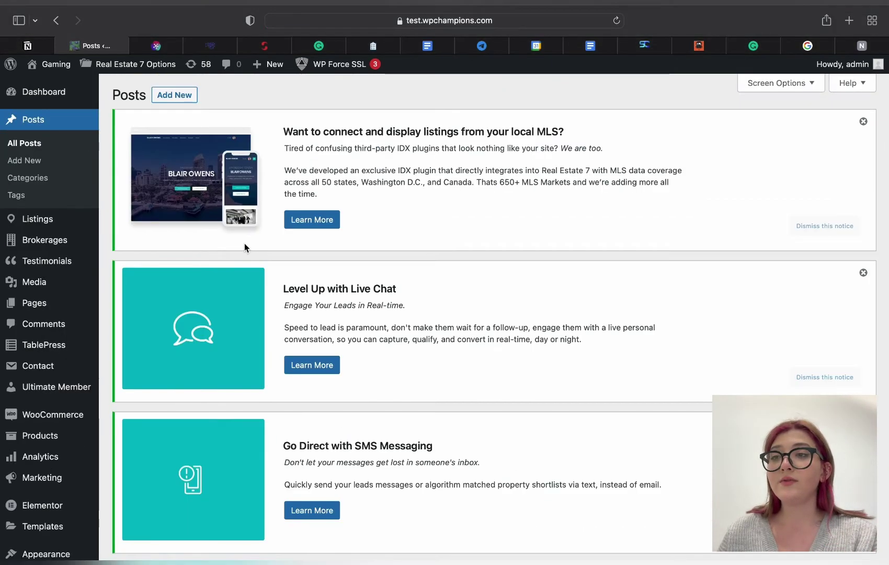
scroll(345, 414, "down", 1)
scroll(345, 413, "down", 2)
scroll(343, 405, "down", 10)
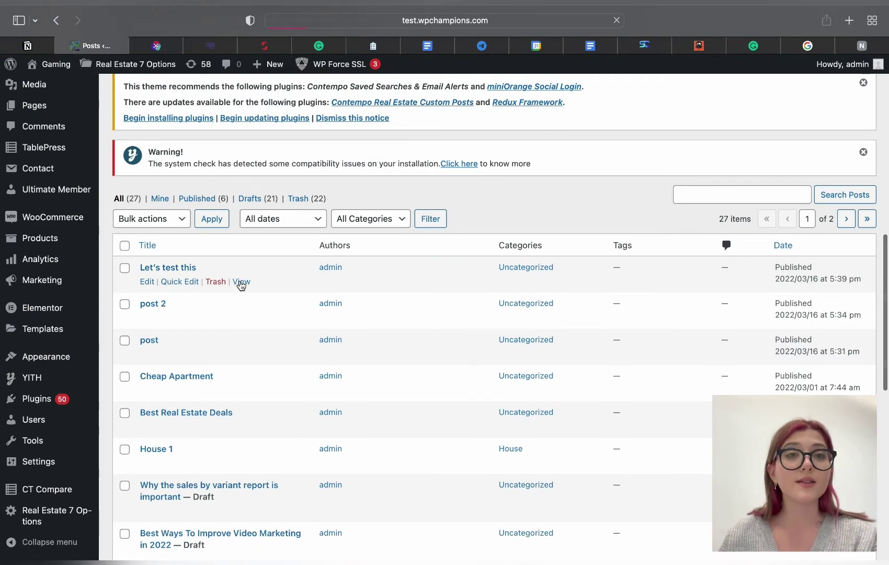
left_click(239, 281)
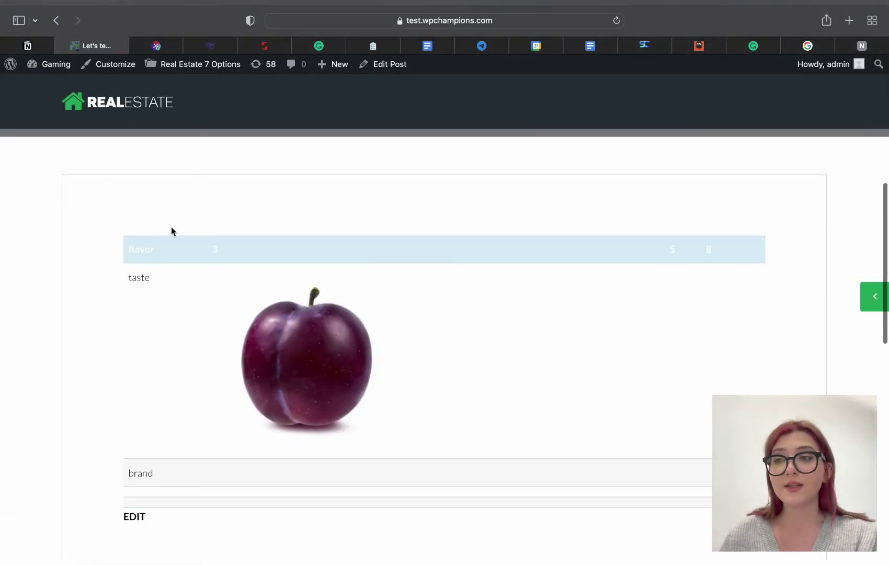
Step: Reopen Test 1 from All Tables and re-enable Use DataTables
left_click(64, 23)
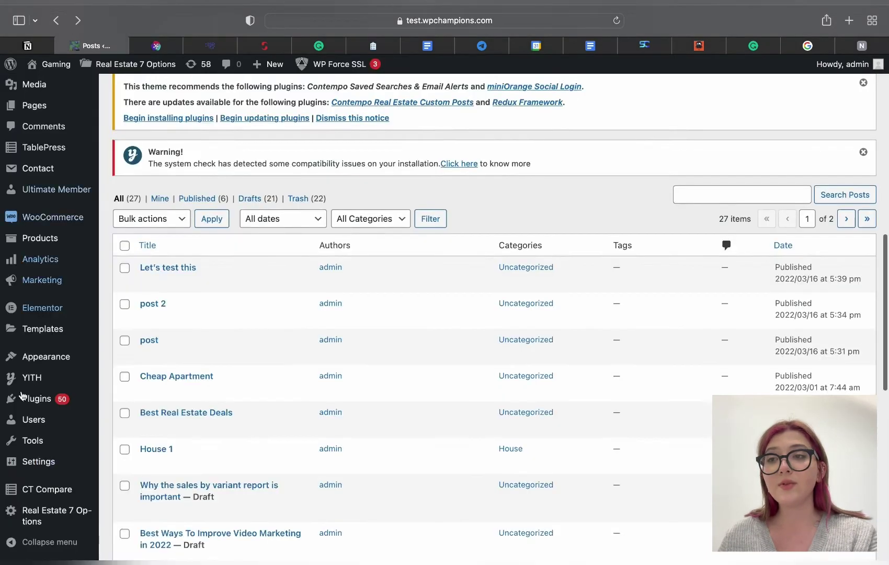
left_click(48, 147)
scroll(241, 298, "down", 10)
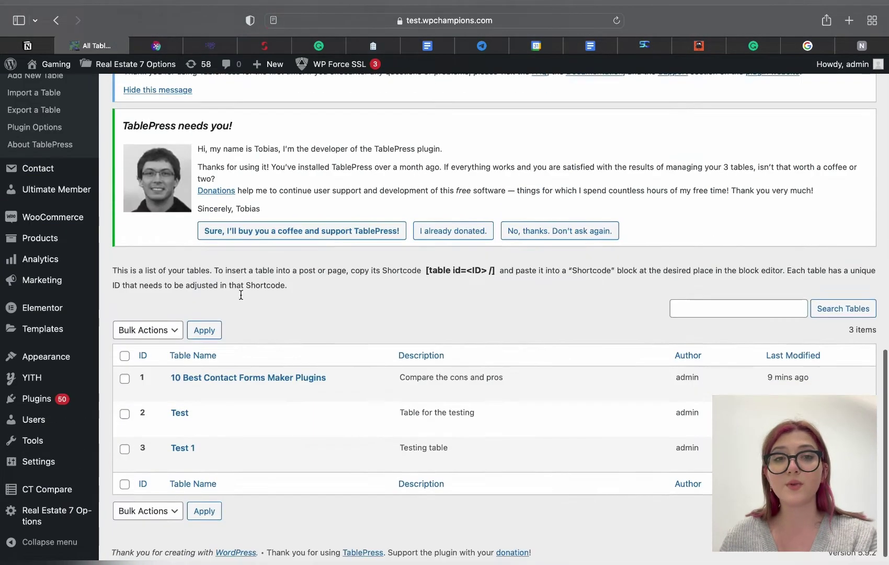
left_click(183, 442)
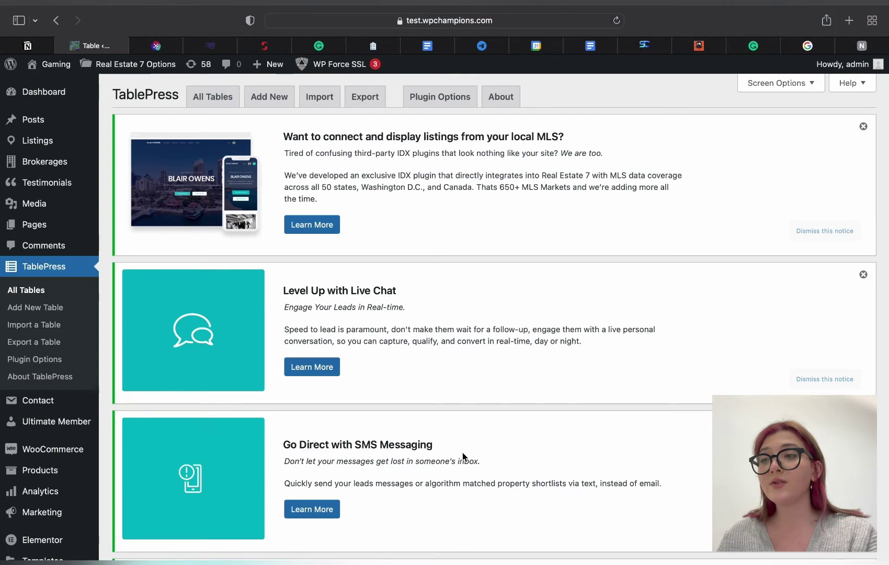
scroll(463, 454, "down", 15)
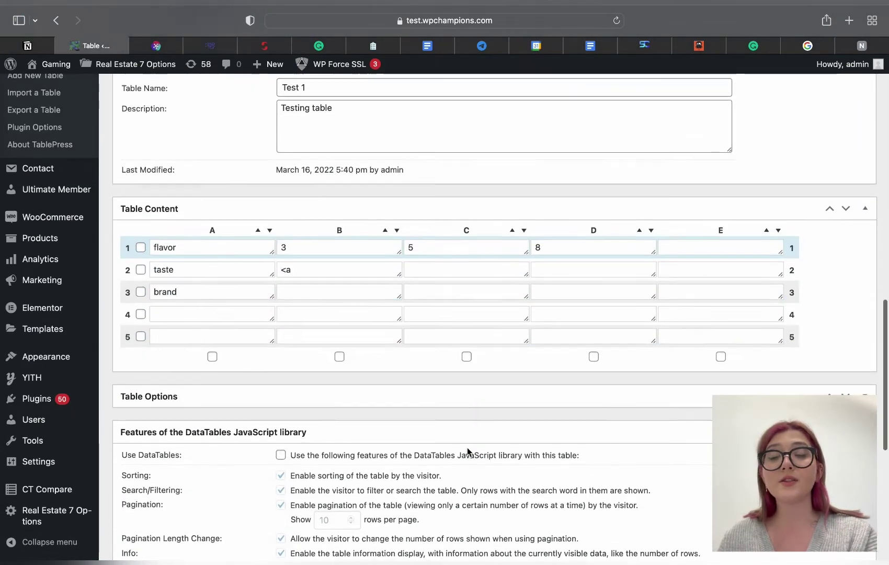
scroll(466, 448, "down", 10)
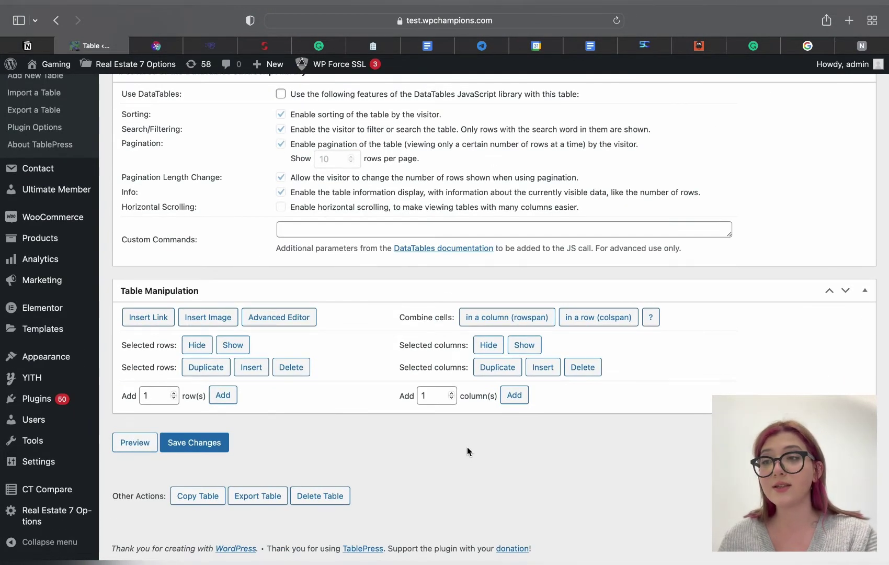
scroll(466, 450, "up", 4)
left_click(281, 194)
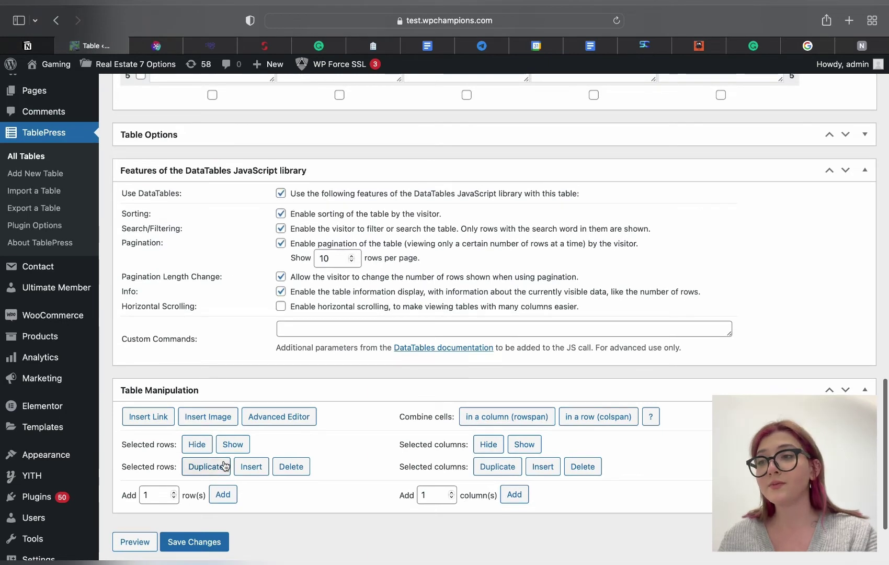
Step: Start inserting a link into a cell, dismiss the instruction alert, and switch admin windows
scroll(225, 466, "down", 2)
left_click(149, 366)
left_click(558, 313)
scroll(220, 515, "down", 2)
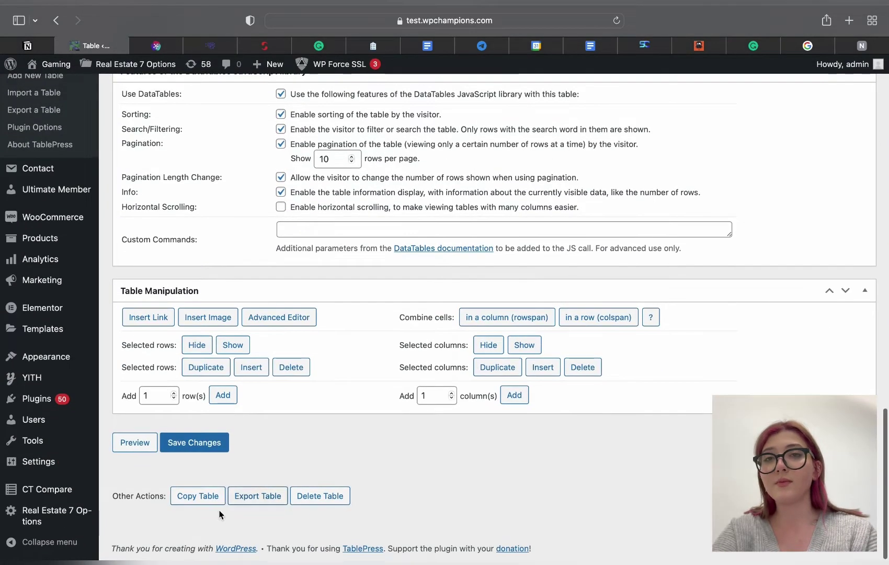
key("ctrl+Left")
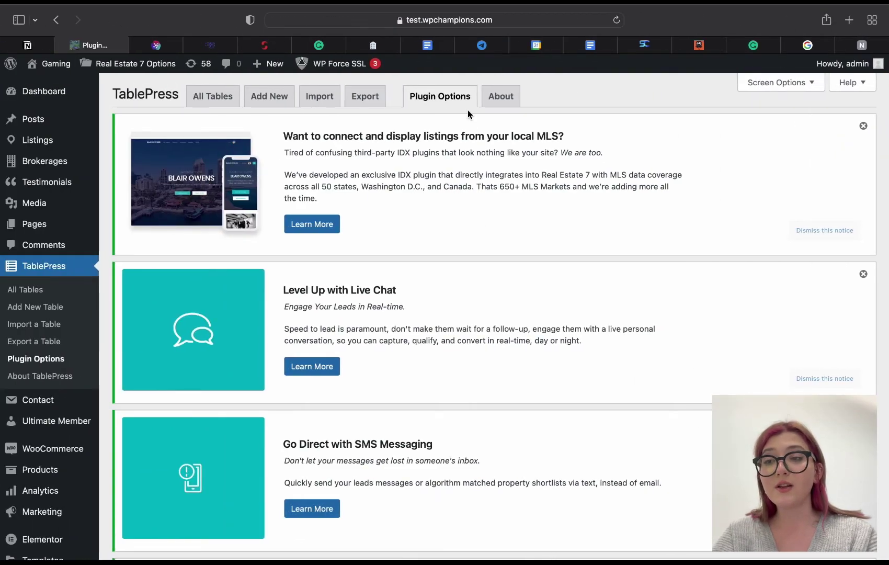
Step: Scroll down to Frontend Options and Styling, and place the cursor in the empty Custom CSS editor
scroll(442, 81, "down", 10)
scroll(442, 84, "down", 1)
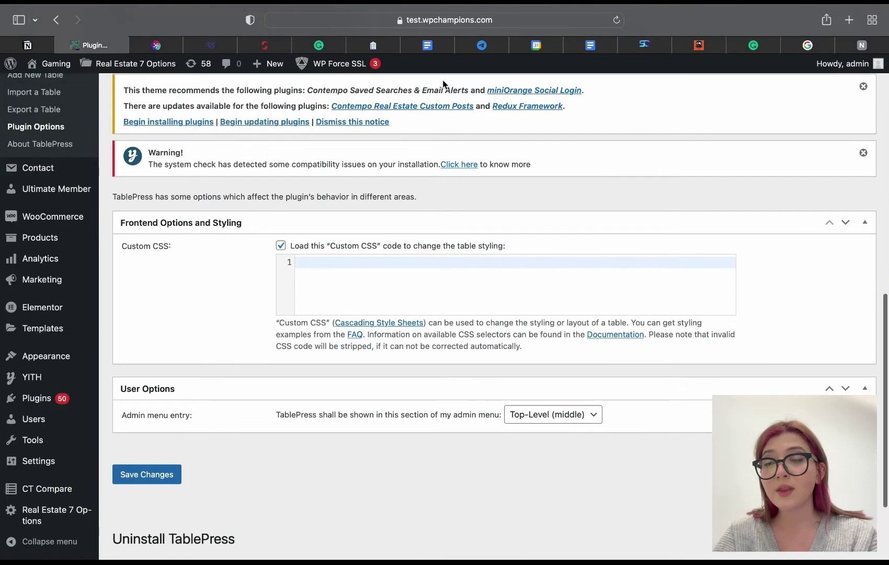
left_click(385, 265)
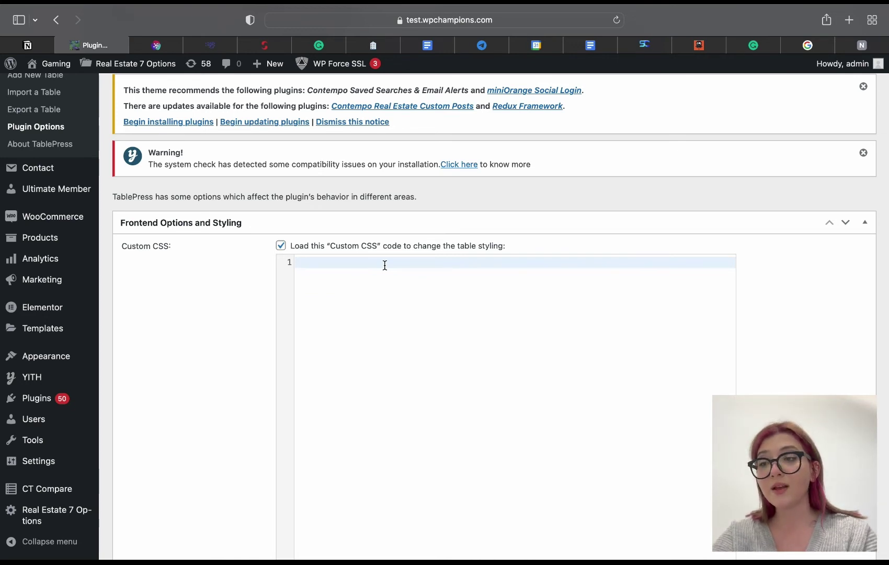
scroll(379, 319, "down", 3)
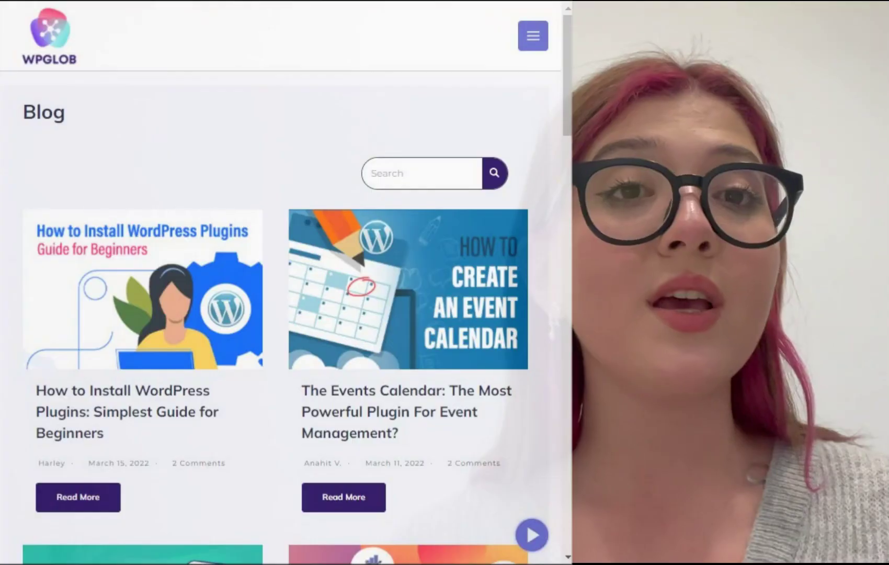
Step: From the WPGlob blog list, open the De-Activated Plugins post and scroll through its table of contents and body
scroll(533, 124, "down", 7)
scroll(531, 123, "down", 8)
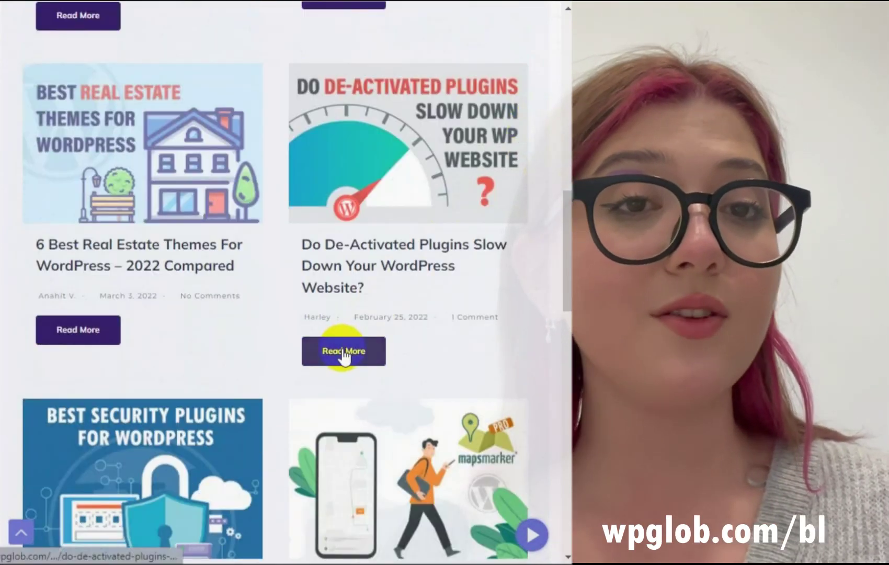
left_click(344, 353)
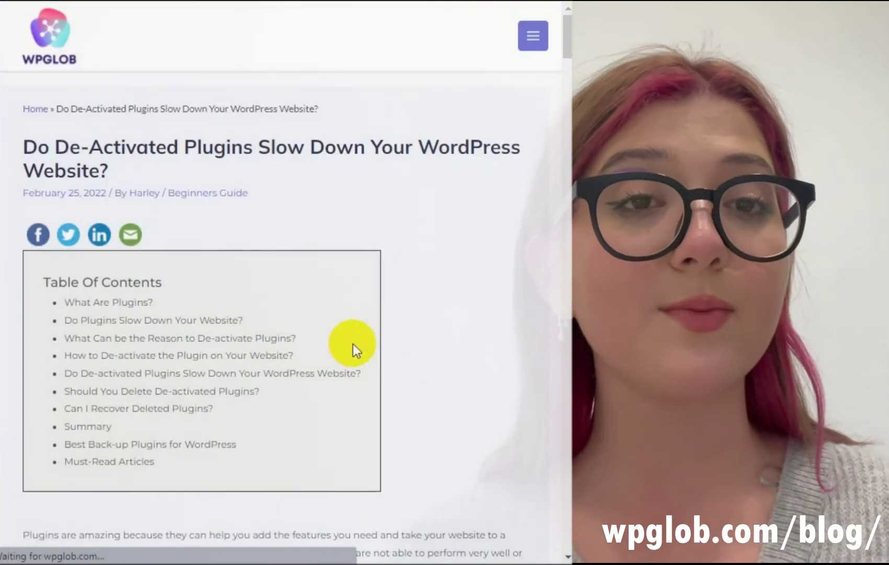
scroll(471, 251, "down", 5)
scroll(470, 248, "down", 14)
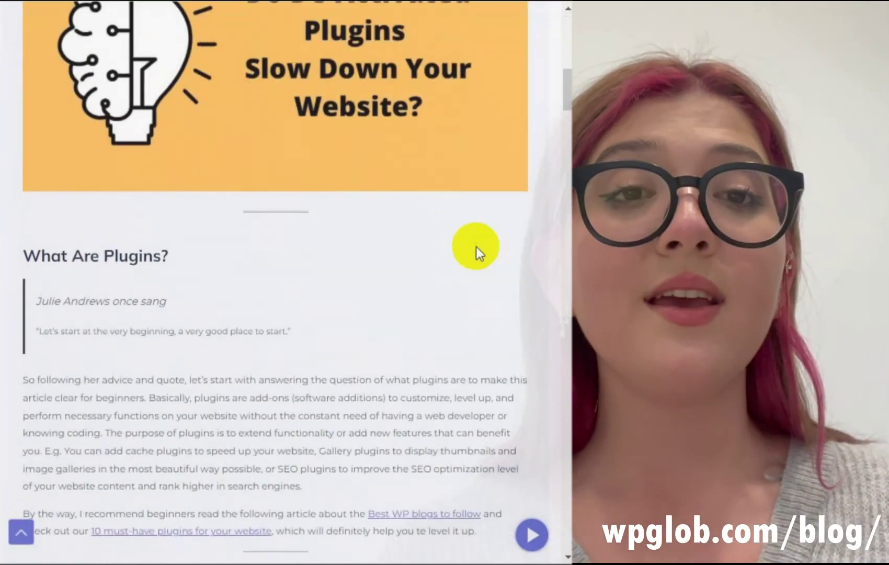
scroll(475, 246, "down", 10)
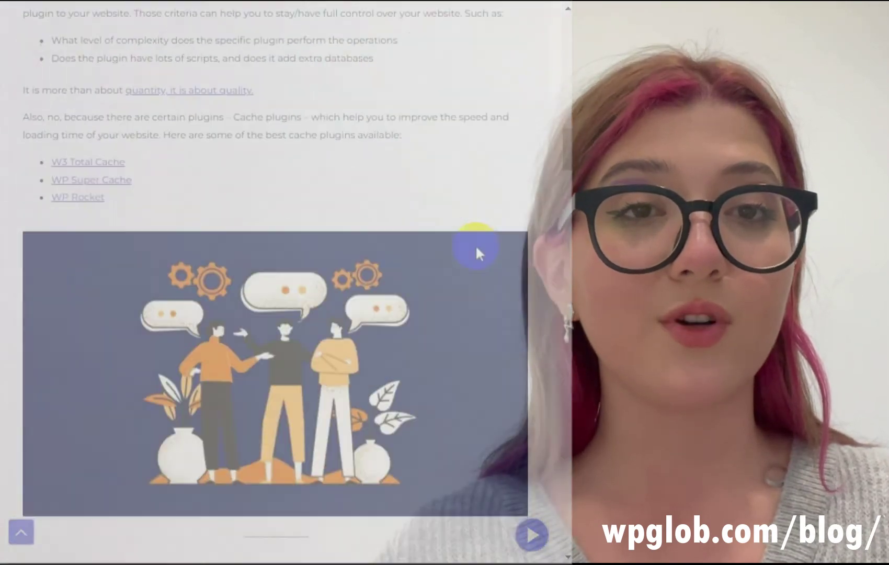